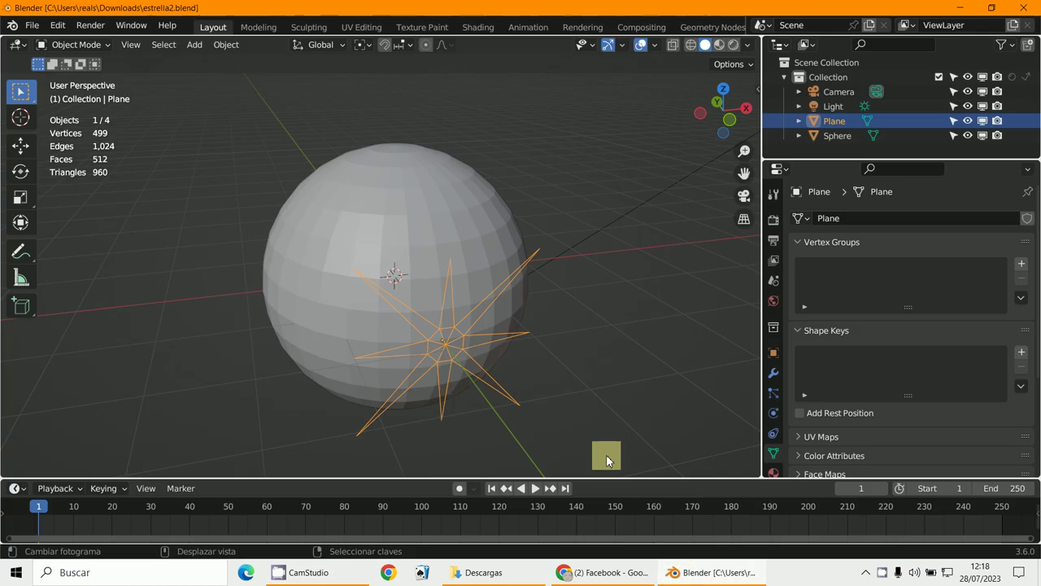
In front view, hide the sphere and select the star outline.
key("KP_1")
scroll(584, 325, "up", 3)
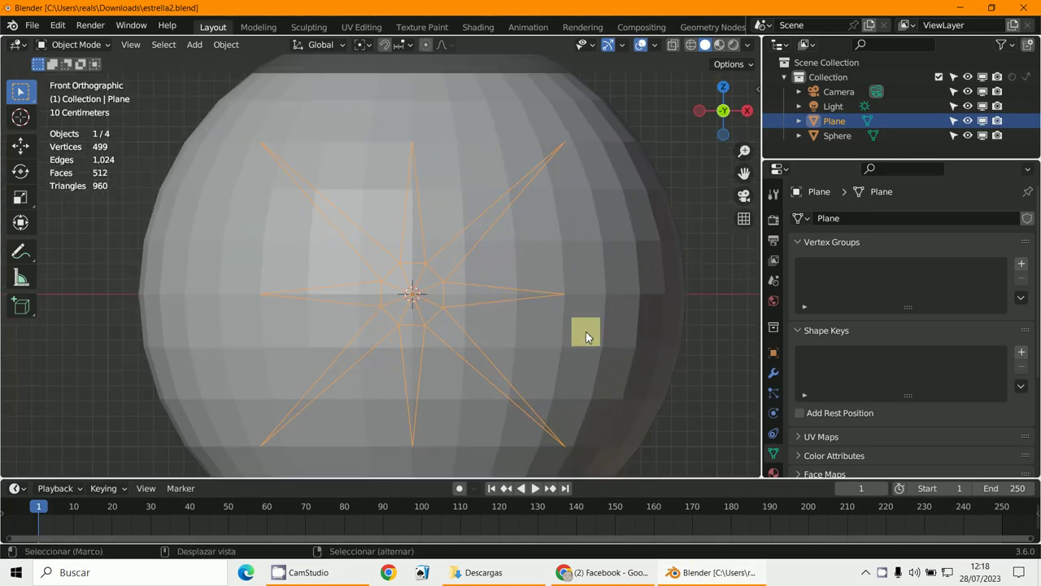
scroll(588, 331, "down", 3)
left_click(534, 279)
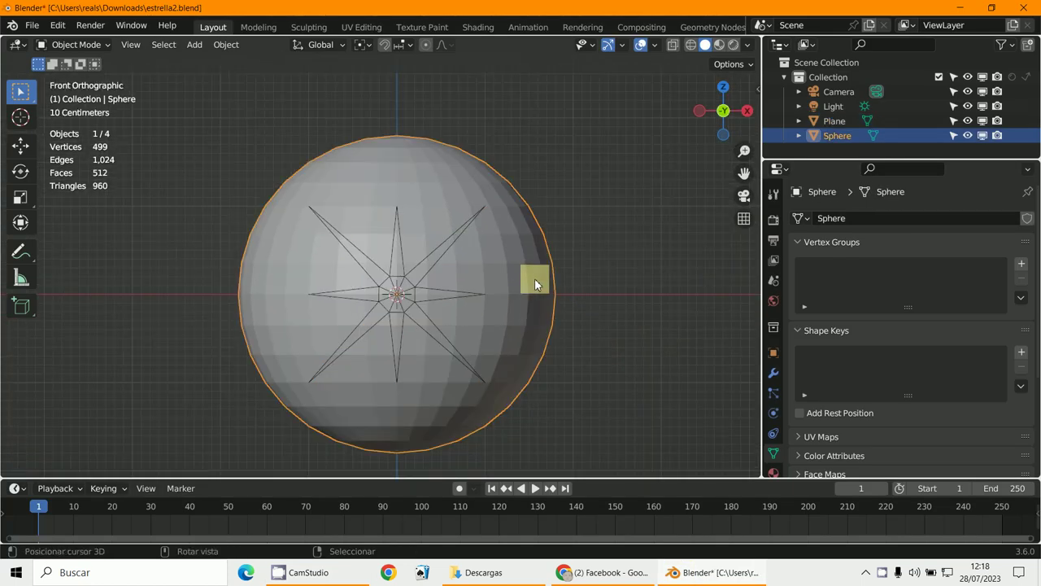
key("h")
left_click(401, 222)
scroll(390, 225, "up", 1)
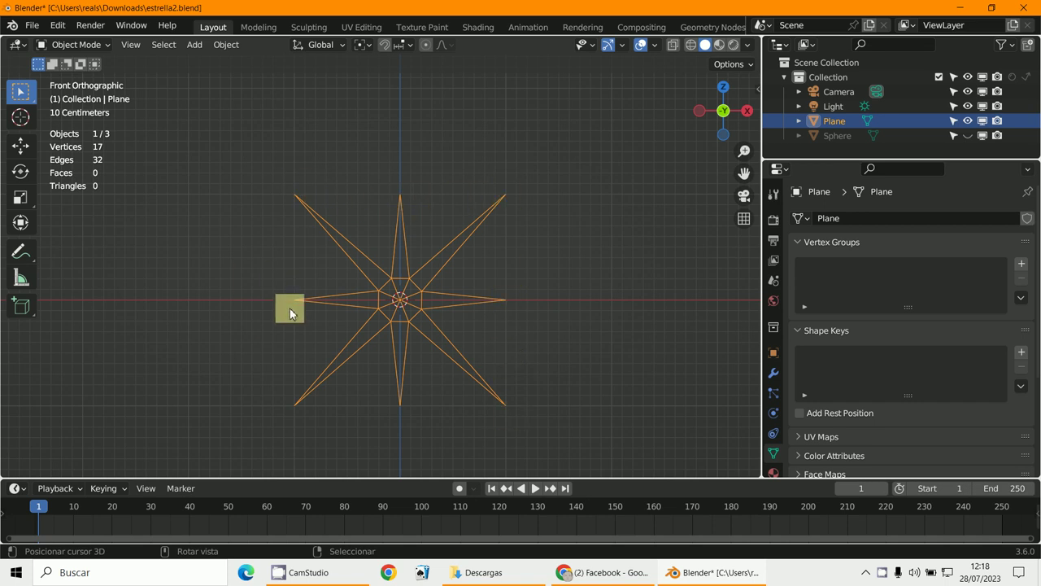
left_click(257, 301)
left_click(499, 298)
In Edit Mode, snap the 3D cursor to the star's centre vertex and set the transform pivot point to 3D Cursor.
left_click(65, 45)
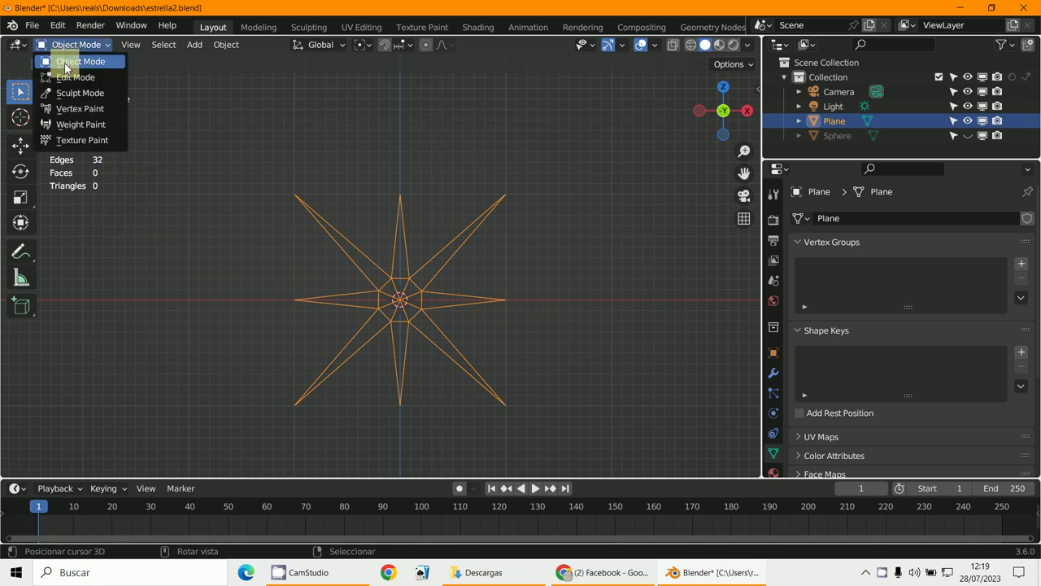
left_click(70, 76)
left_click(122, 45)
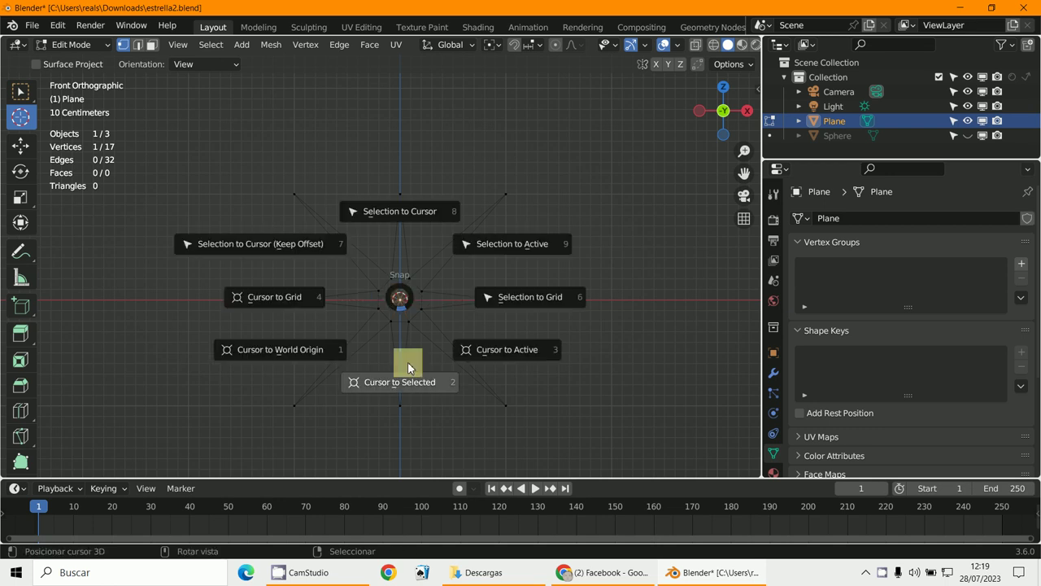
left_click(402, 379)
left_click(490, 46)
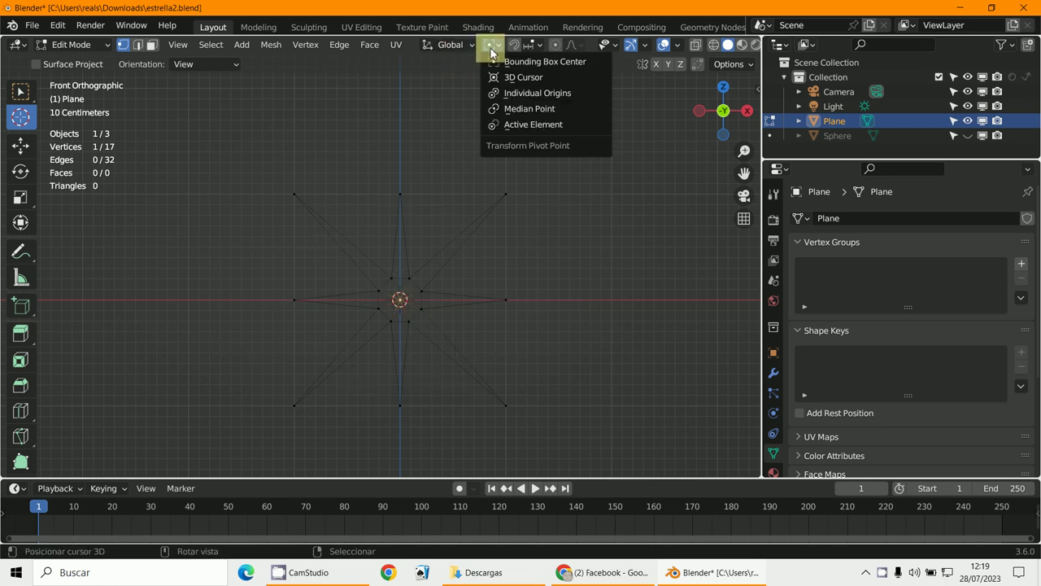
left_click(496, 77)
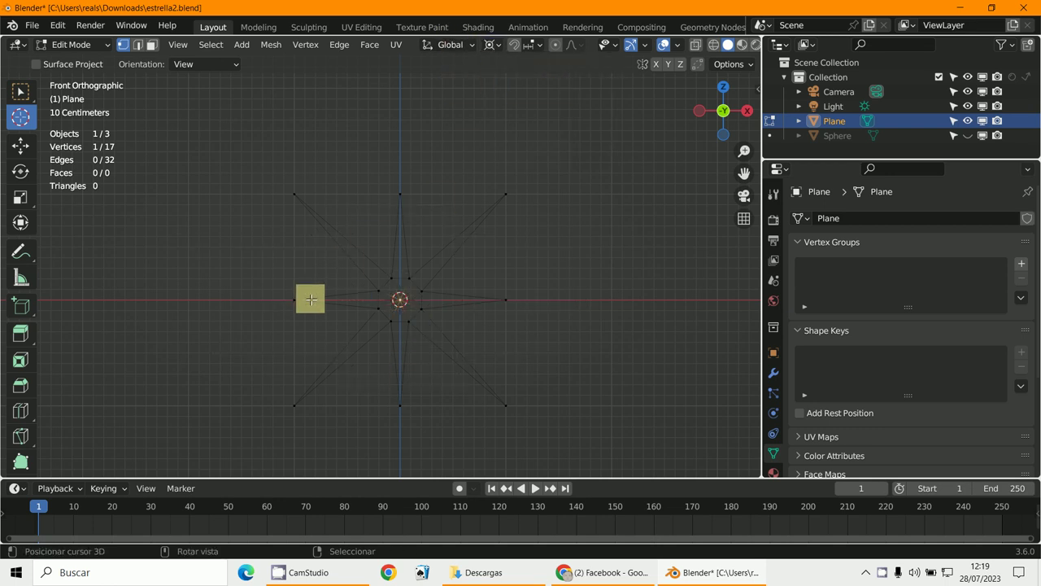
Select the star's four horizontal and vertical tip vertices and scale them outward by about 1.397.
left_click(307, 299)
left_click(507, 299, "shift")
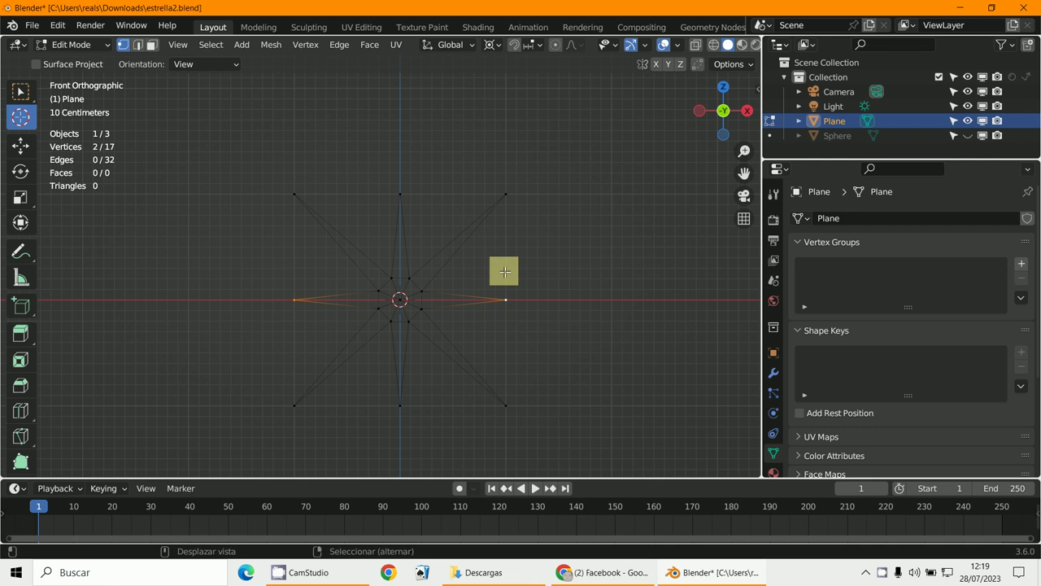
left_click(400, 194, "shift")
left_click(400, 404, "shift")
middle_click_drag(603, 324, 602, 298, "shift")
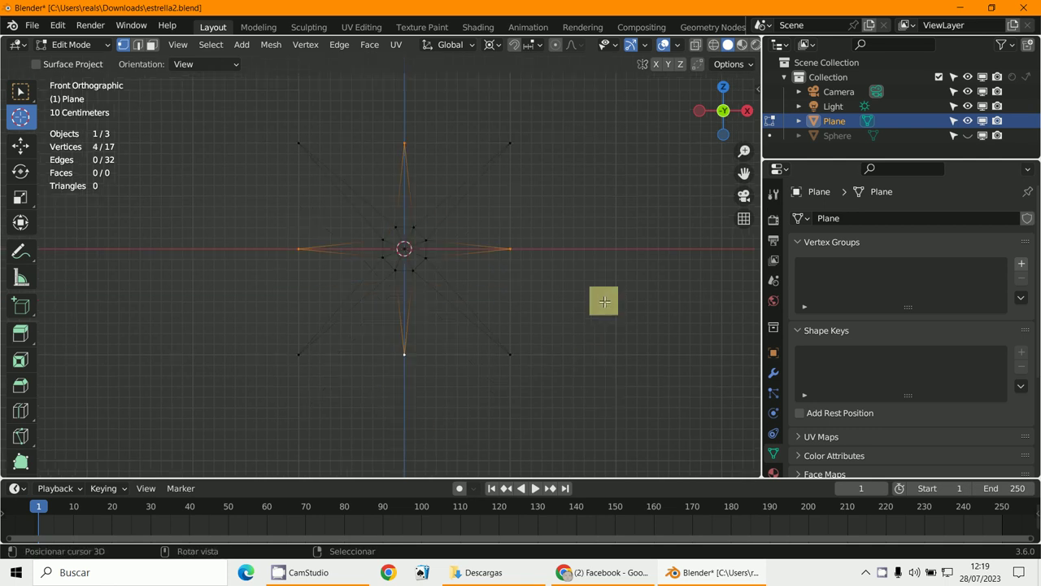
key("s")
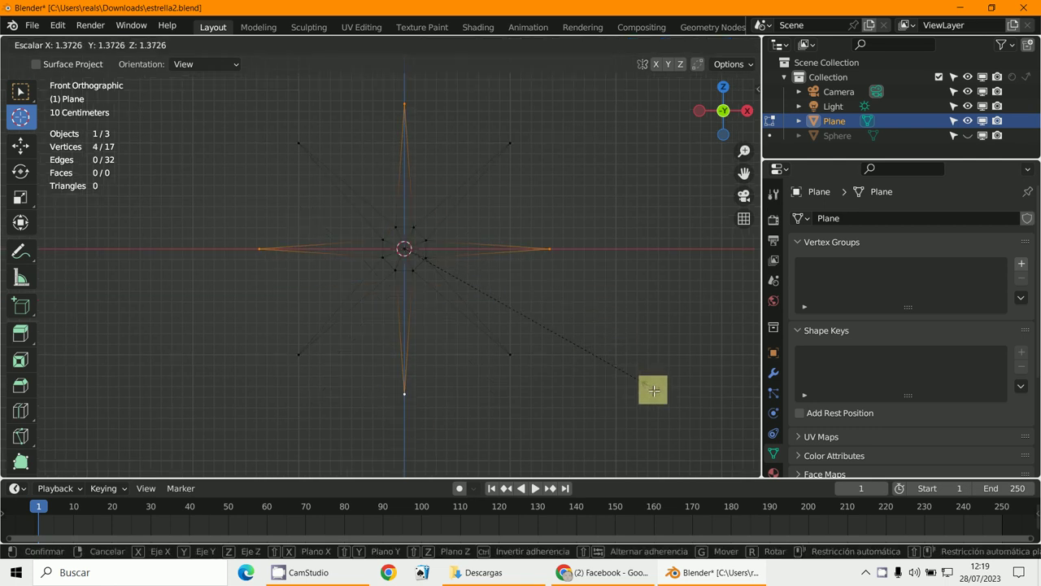
left_click(654, 392)
Return to Object Mode, unhide the sphere and select only the star.
left_click(65, 45)
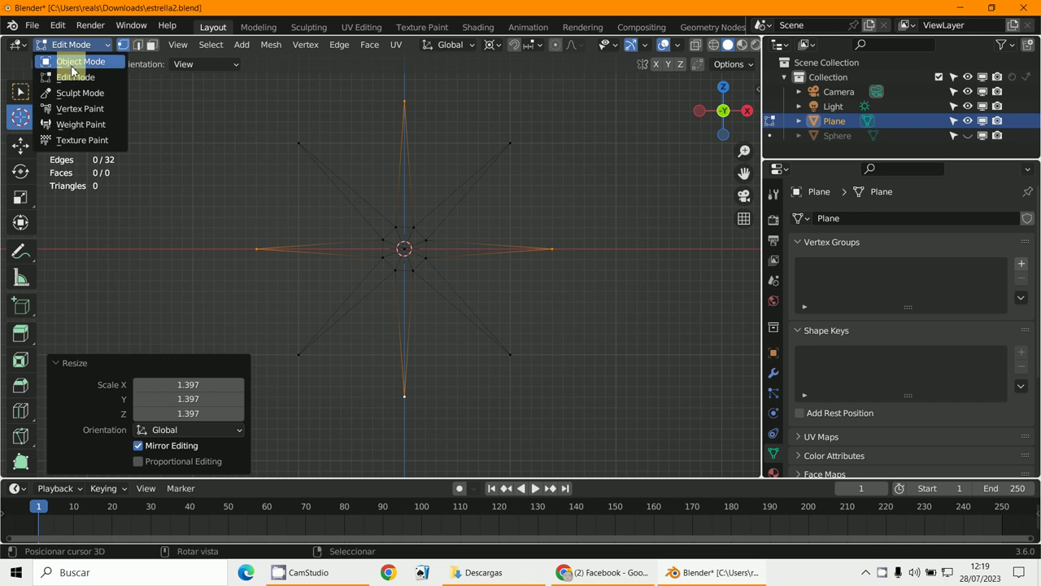
left_click(78, 58)
middle_click_drag(493, 319, 428, 304)
key("alt+h")
key("KP_3")
scroll(317, 297, "up", 3)
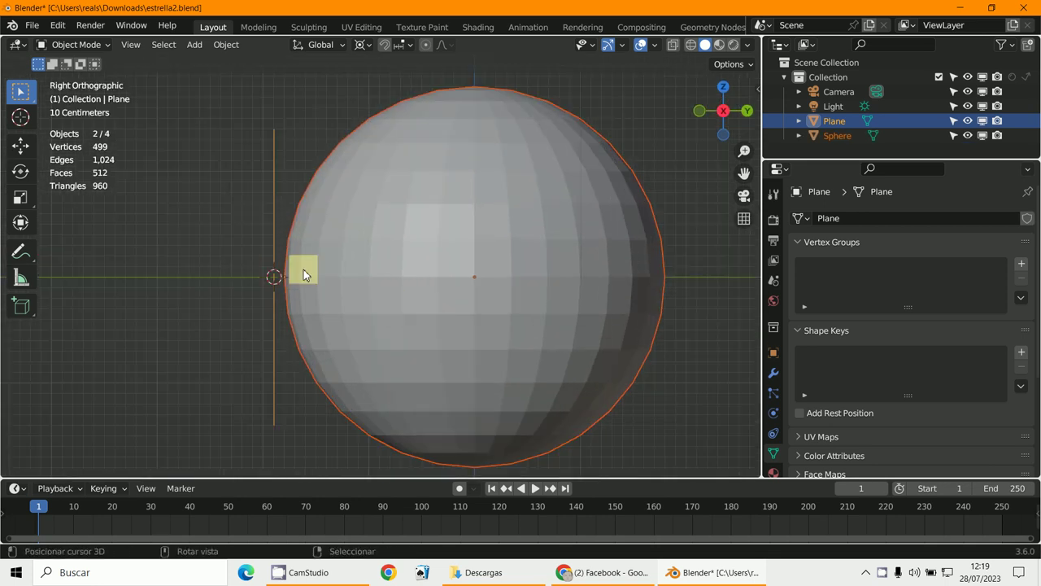
key("KP_1")
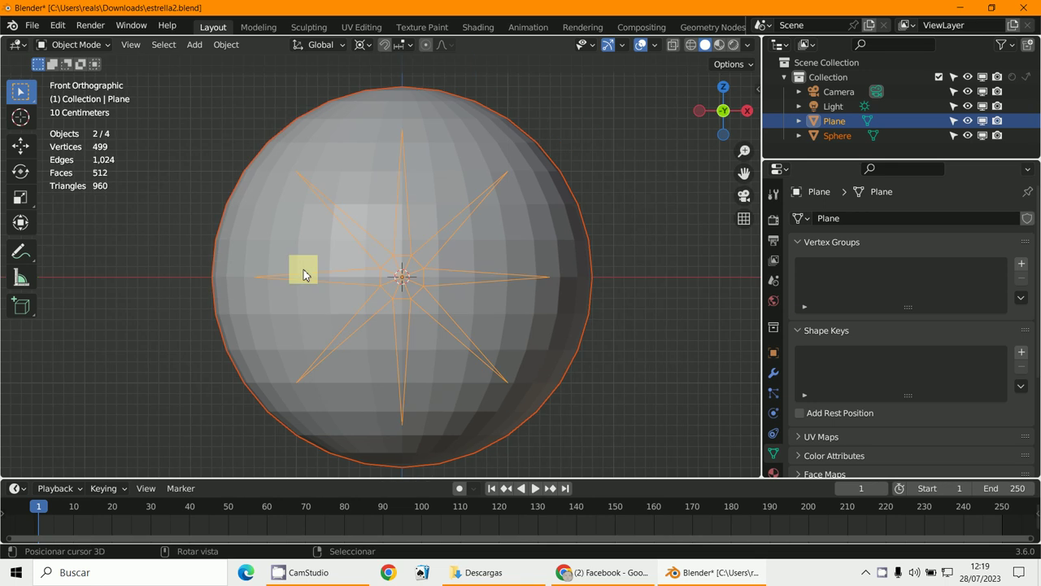
left_click(458, 230)
middle_click_drag(458, 229, 518, 289)
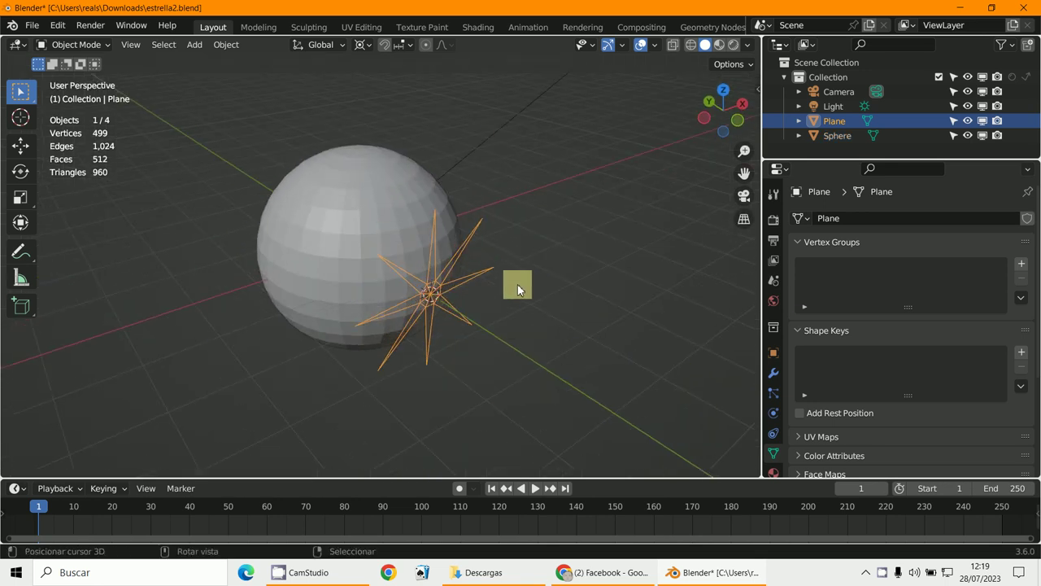
left_click(85, 47)
left_click(78, 74)
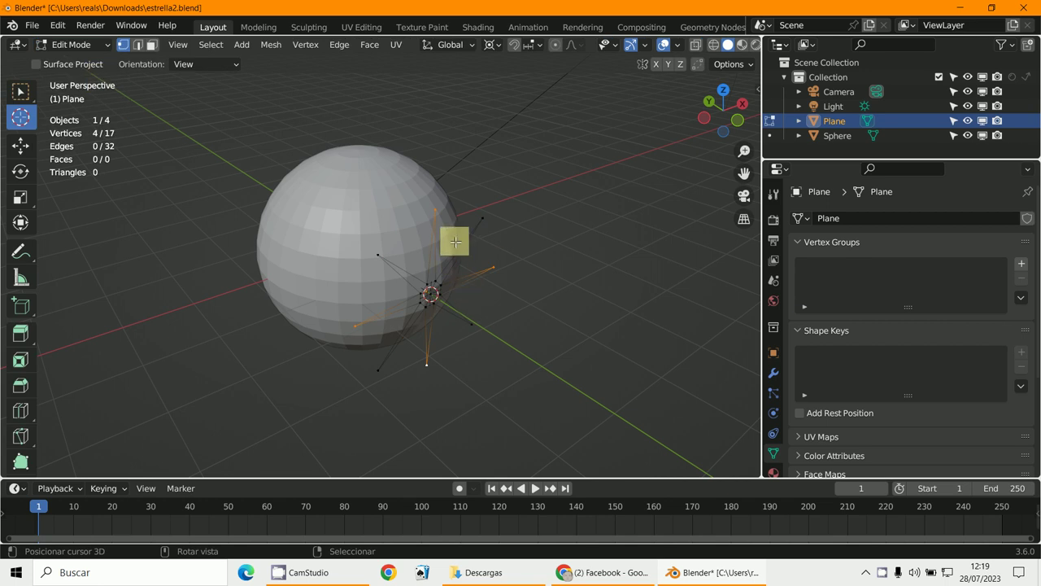
left_click(81, 45)
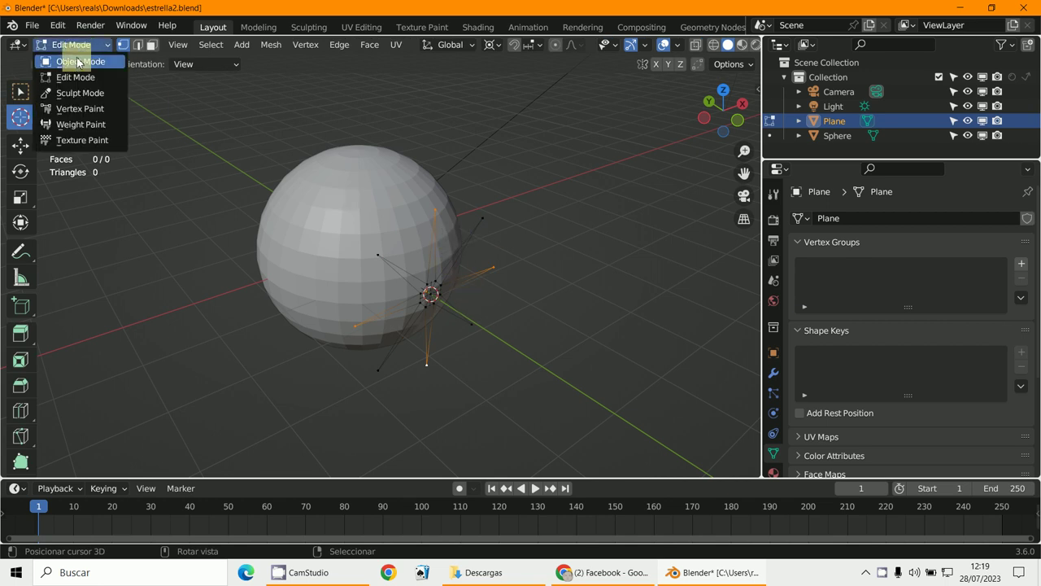
left_click(79, 62)
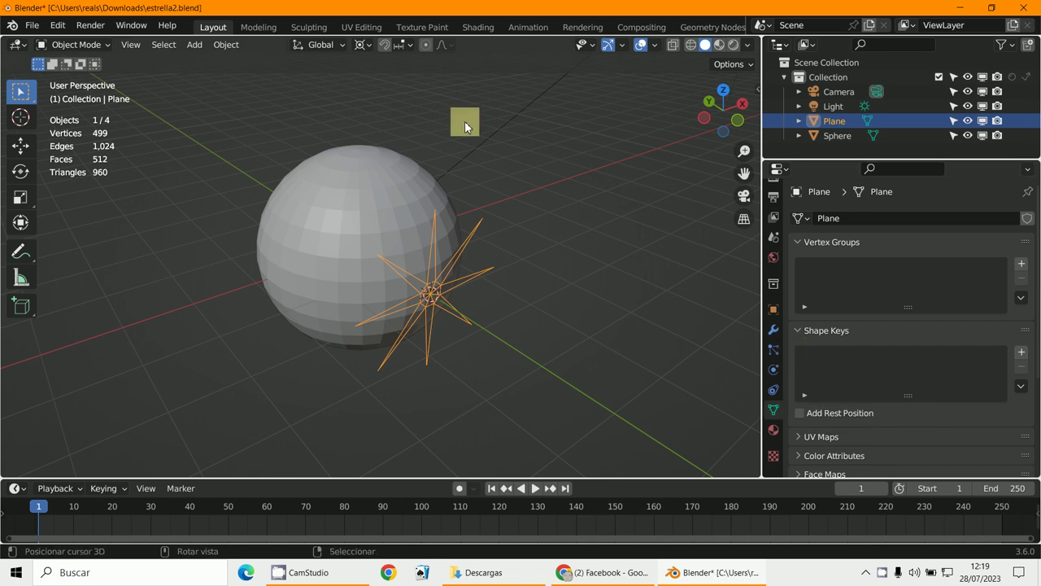
Convert the star mesh to a curve.
left_click(233, 46)
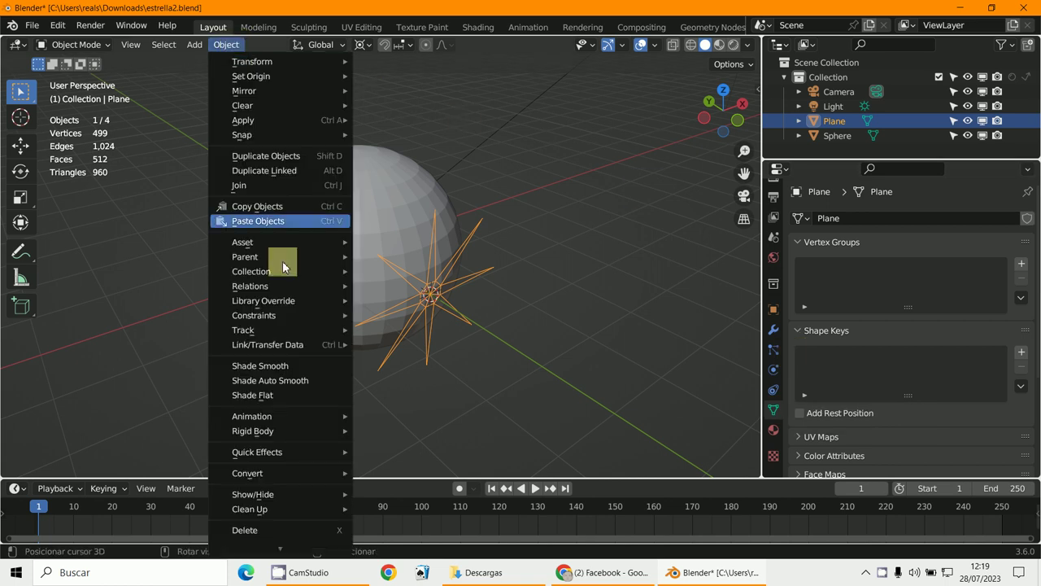
mouse_move(290, 478)
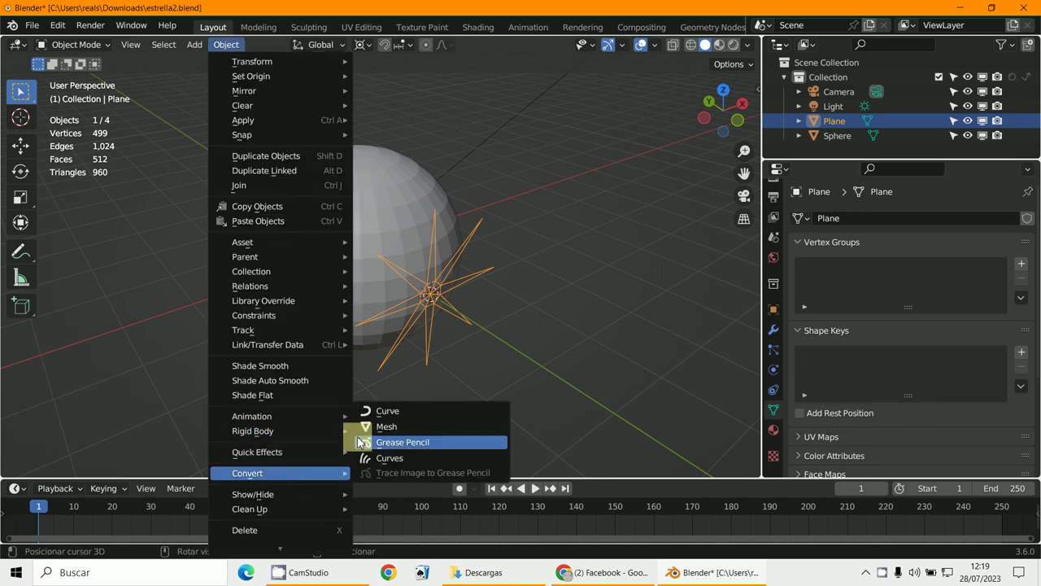
left_click(382, 413)
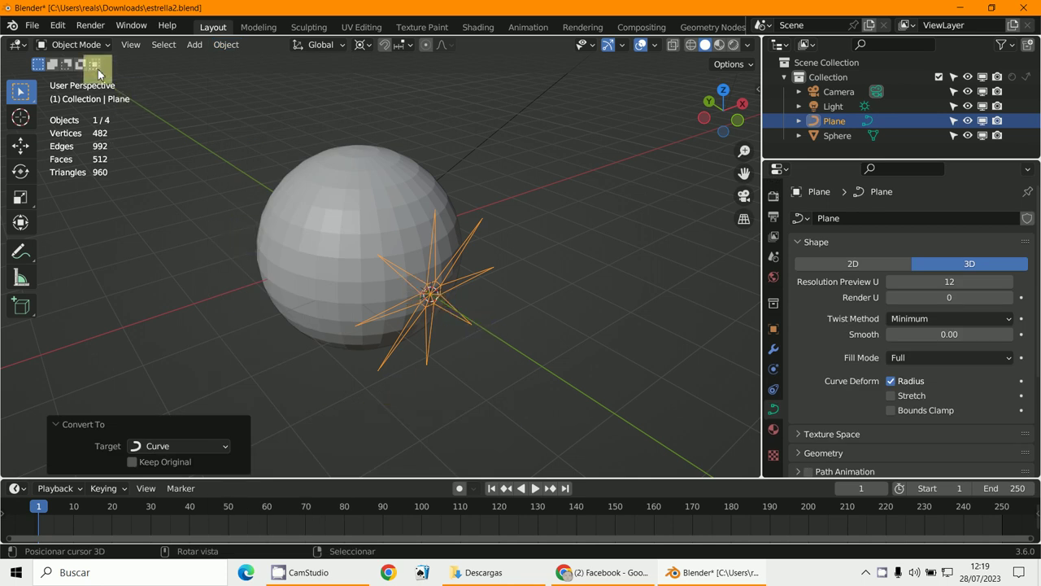
Inspect the star curve's control points in Edit Mode, finishing in front view and Object Mode.
left_click(73, 44)
left_click(69, 76)
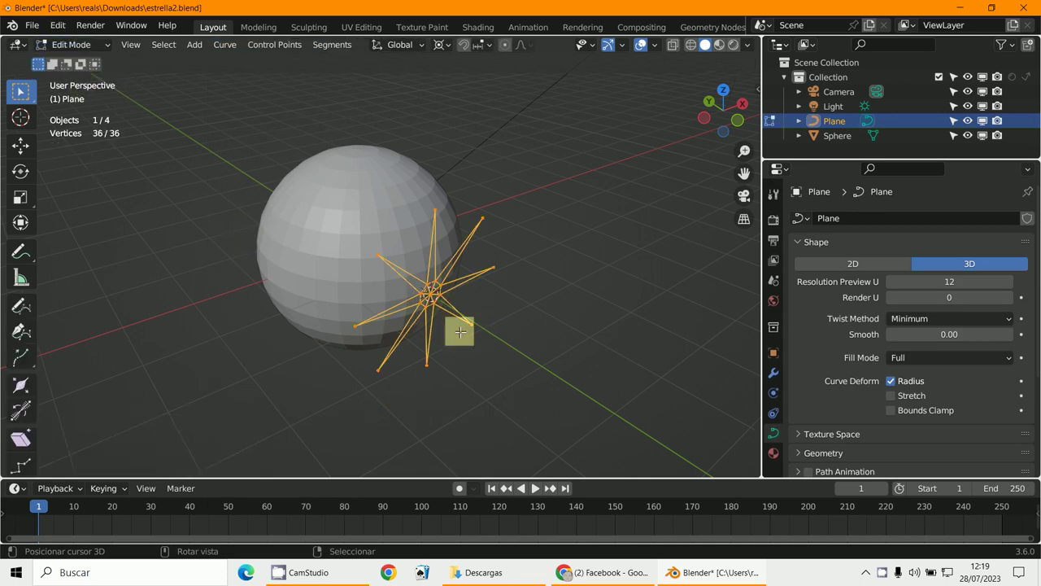
scroll(463, 337, "up", 4)
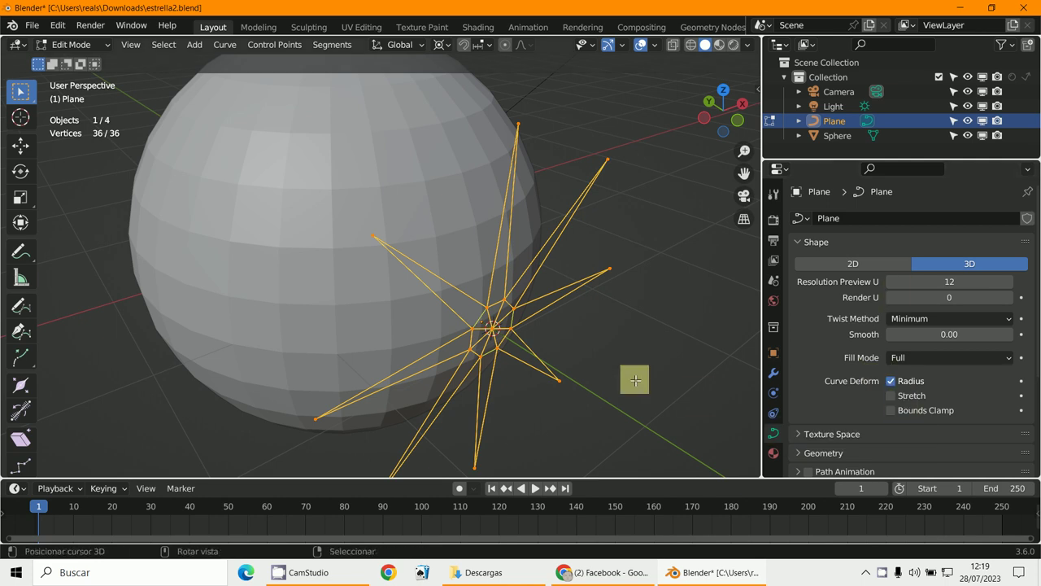
scroll(633, 374, "down", 3)
key("KP_1")
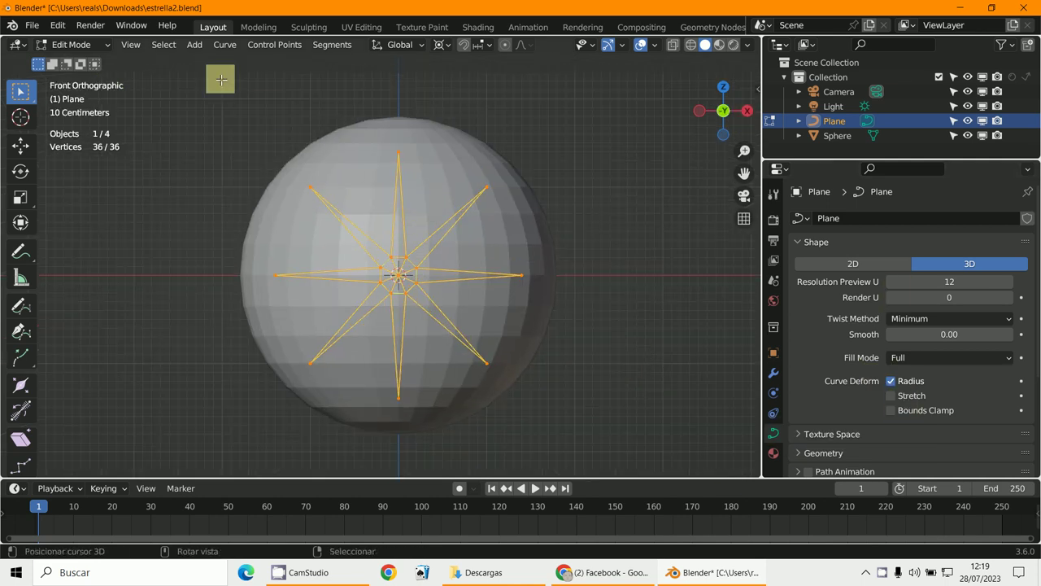
left_click(97, 49)
left_click(81, 60)
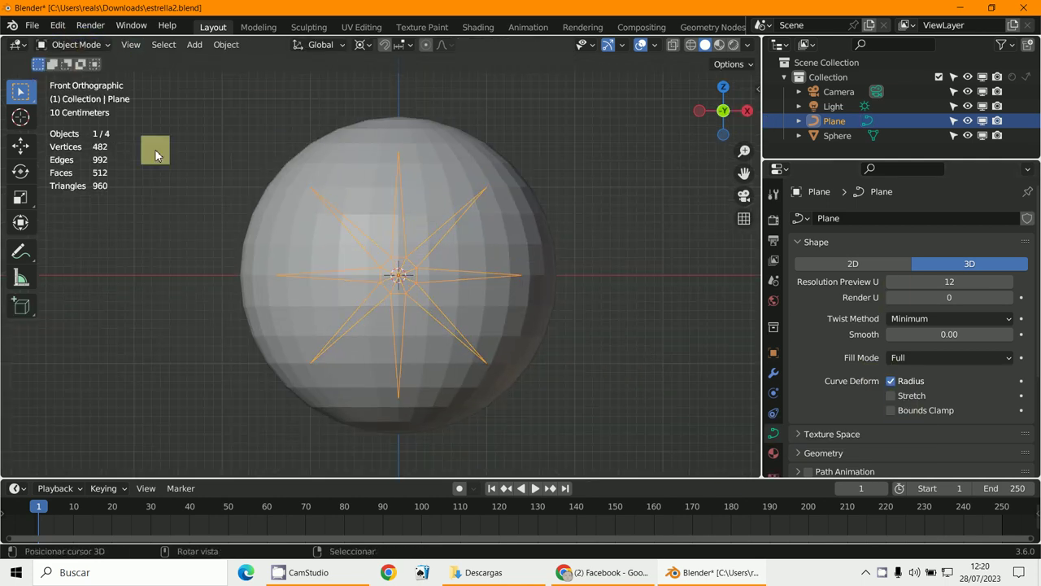
Scale the whole star curve down to about 0.919.
middle_click_drag(404, 255, 362, 254, "shift")
scroll(362, 255, "down", 1)
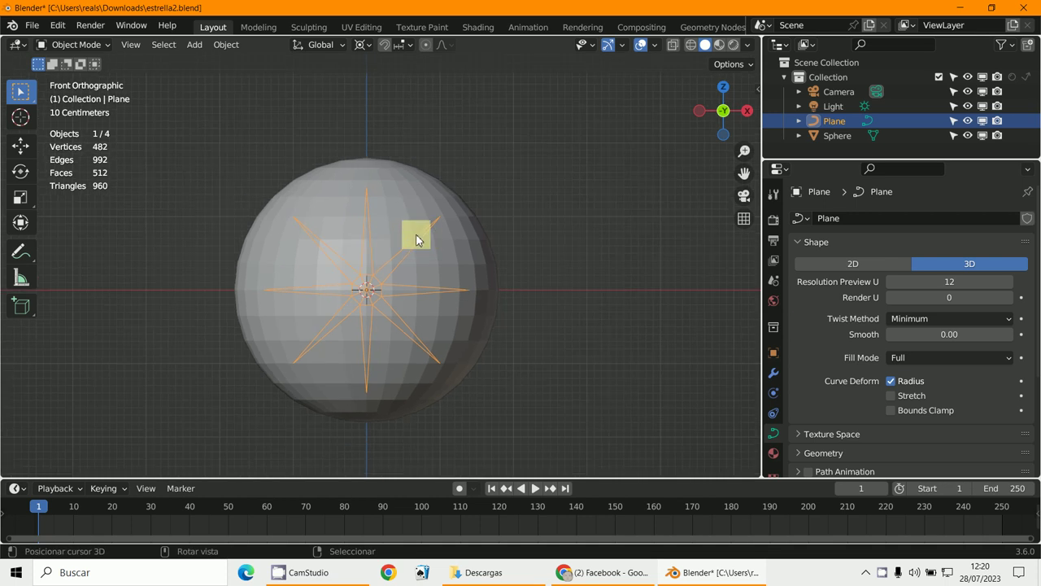
key("s")
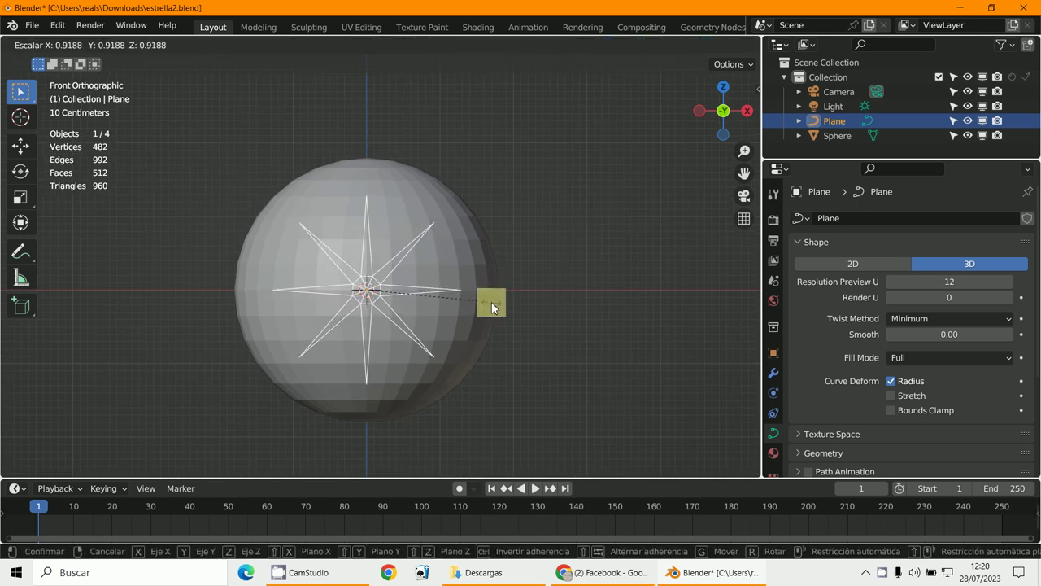
left_click(491, 307)
Add the sphere to the selection as the active object alongside the star and align the view to the front.
middle_click_drag(483, 298, 439, 256)
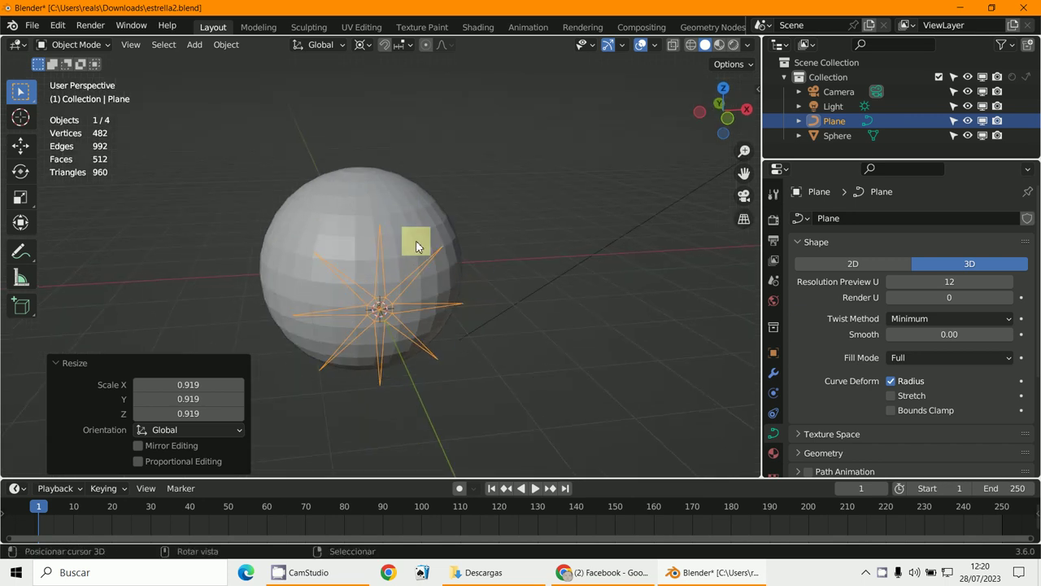
scroll(418, 297, "up", 2)
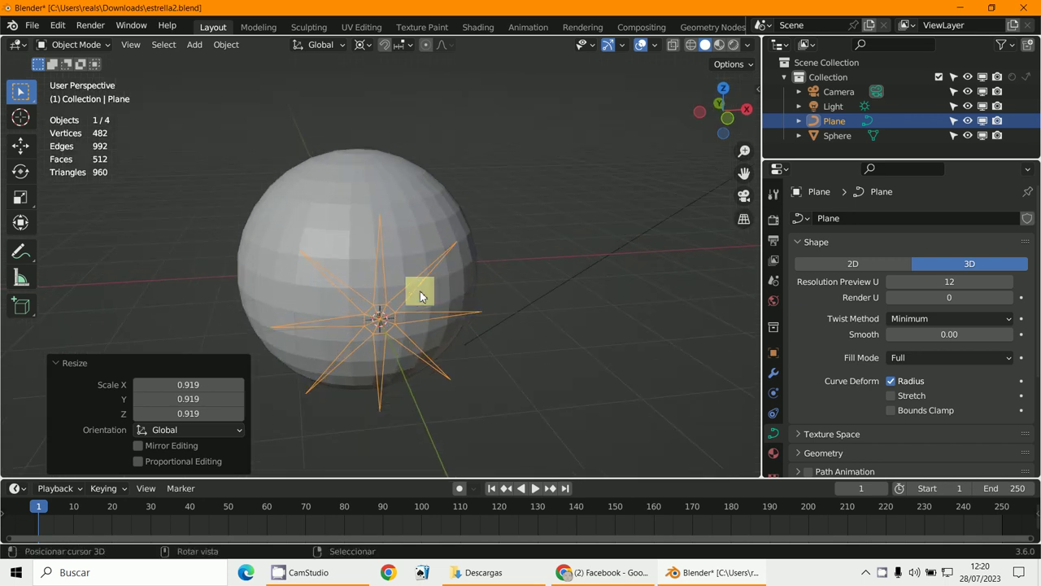
left_click(424, 237, "shift")
middle_click_drag(424, 237, 407, 224)
key("KP_1")
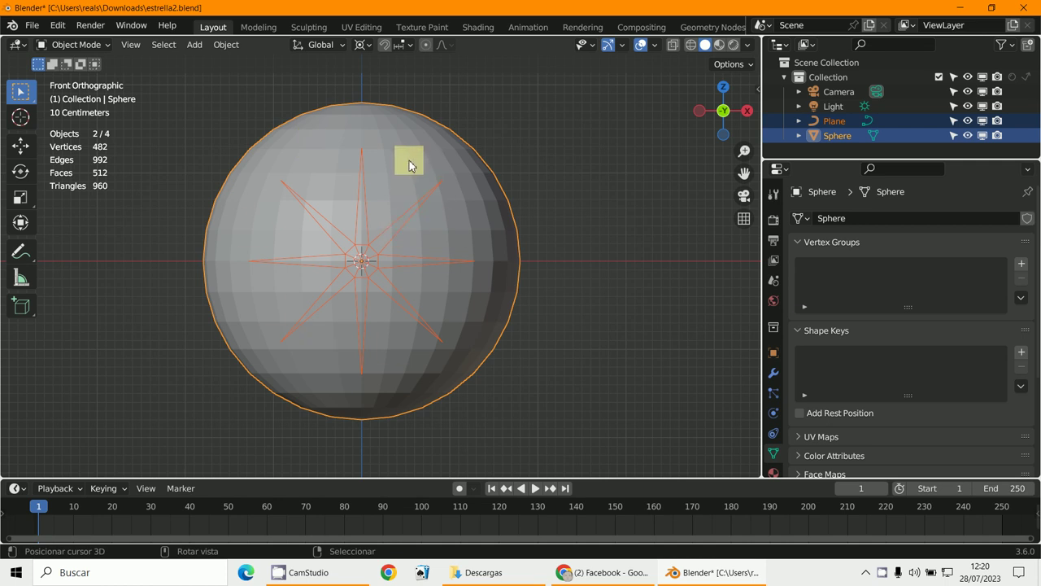
middle_click_drag(421, 246, 483, 253)
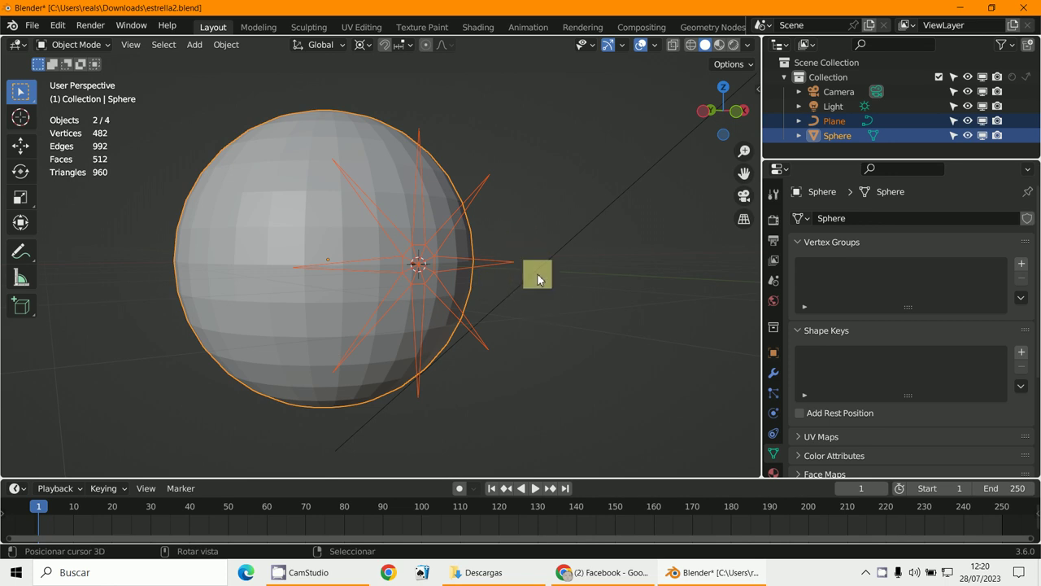
key("KP_1")
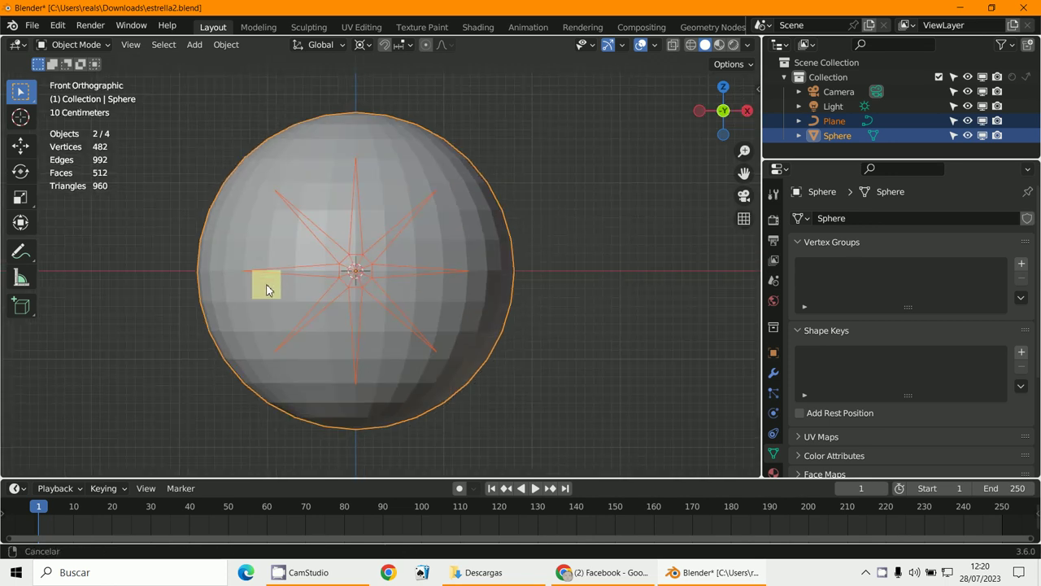
In the sphere's Edit Mode, cut the star outline into its front surface with Knife Project.
left_click(71, 44)
left_click(76, 77)
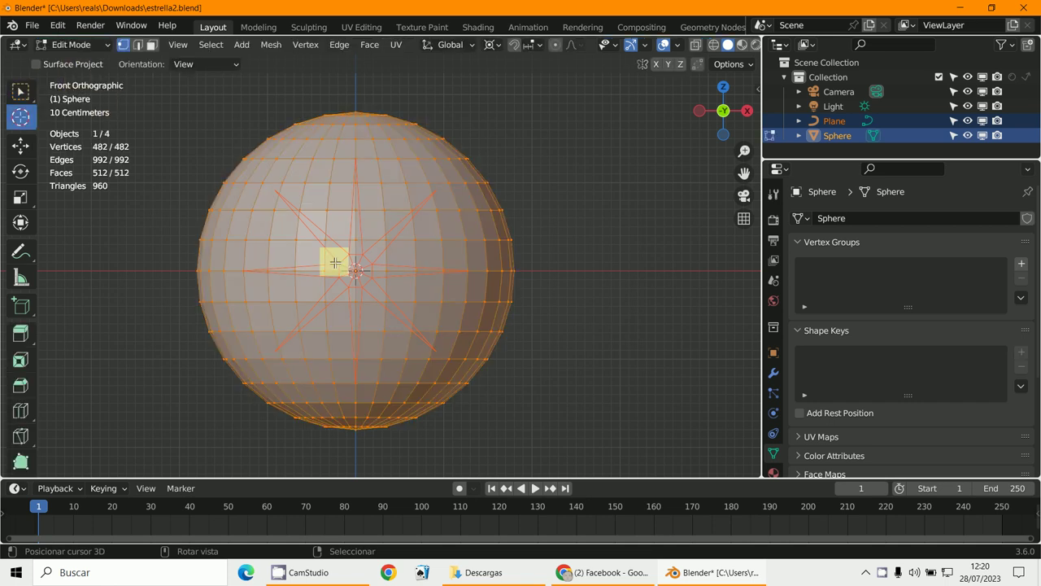
scroll(497, 273, "up", 1)
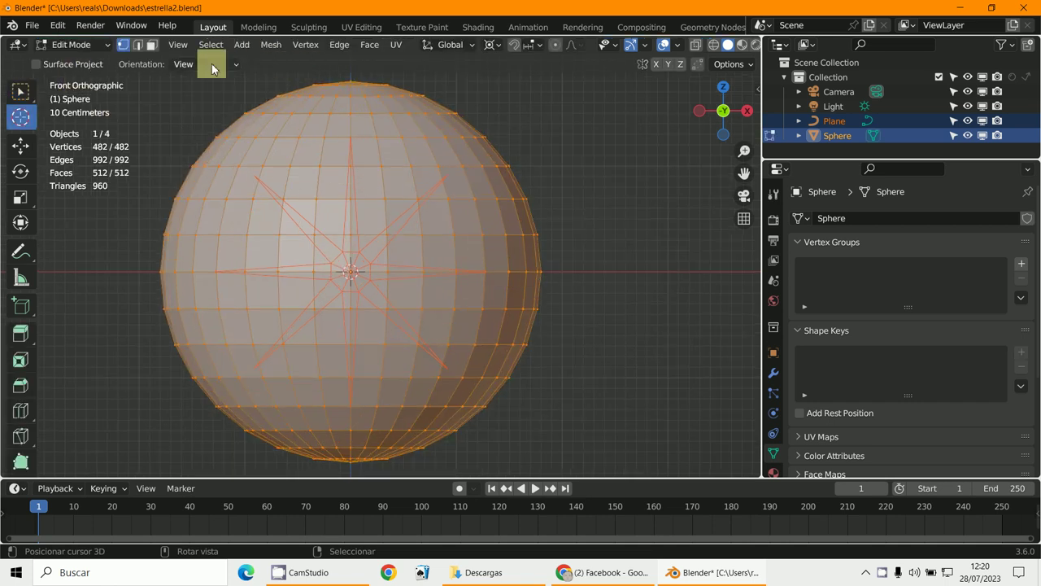
left_click(270, 49)
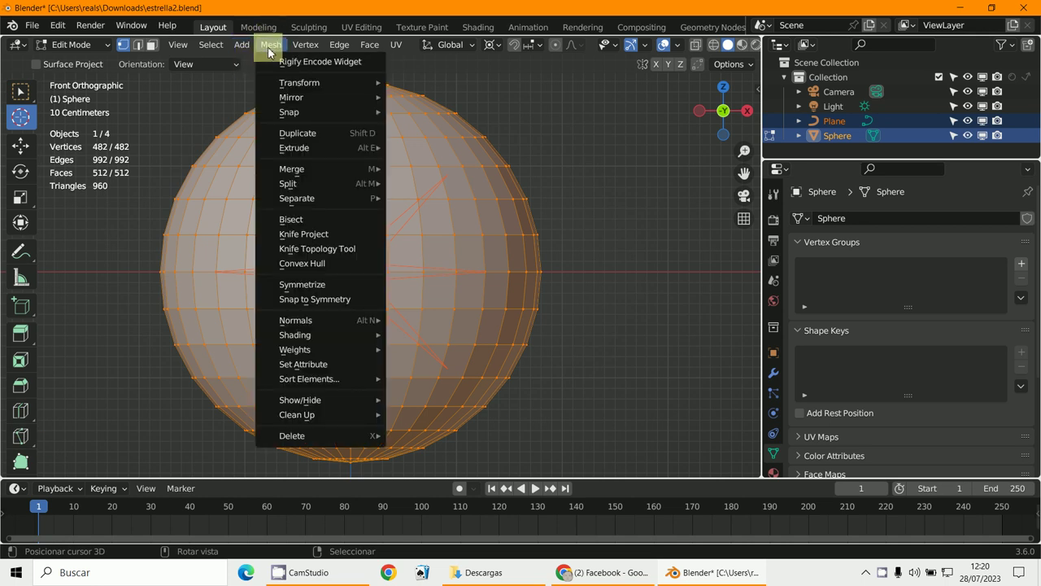
left_click(340, 236)
middle_click_drag(360, 281, 473, 304)
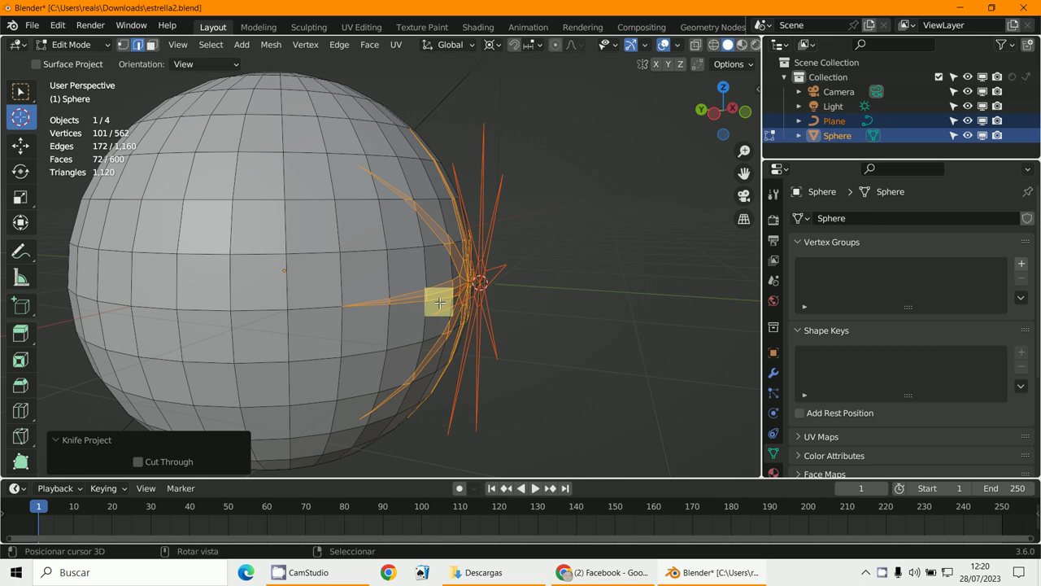
Return to Object Mode and hide the star curve in front of the sphere.
middle_click_drag(436, 297, 324, 309)
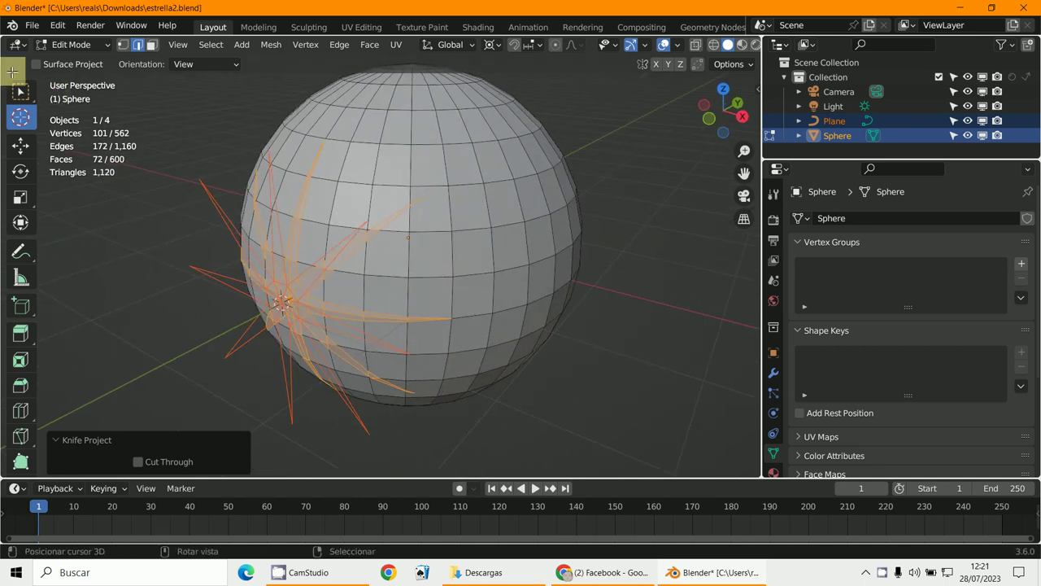
left_click(72, 44)
left_click(70, 30)
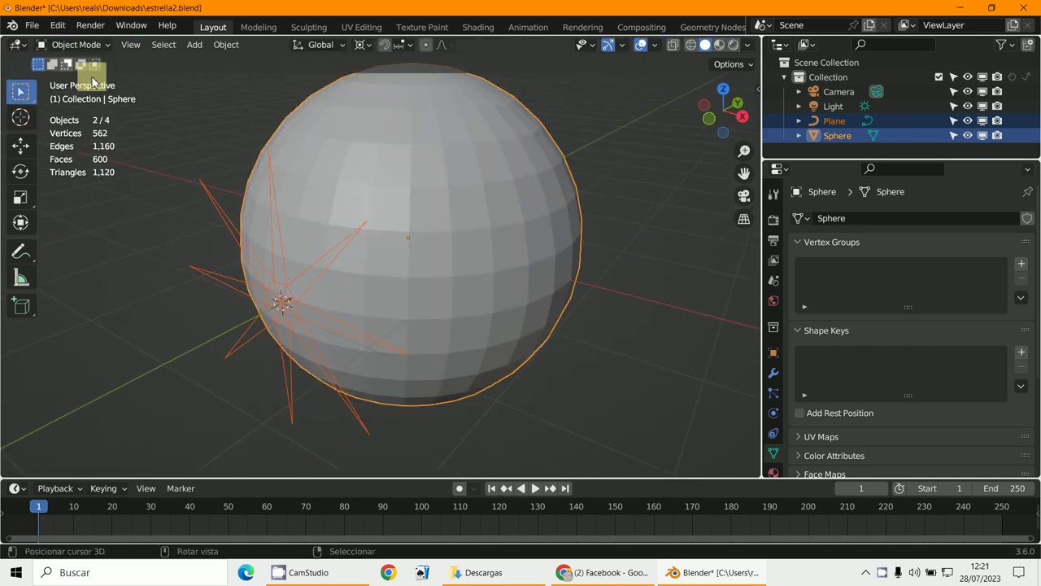
left_click(228, 225)
key("h")
Select the sphere and enter its Edit Mode with the projected star faces still selected.
middle_click_drag(259, 247, 328, 235)
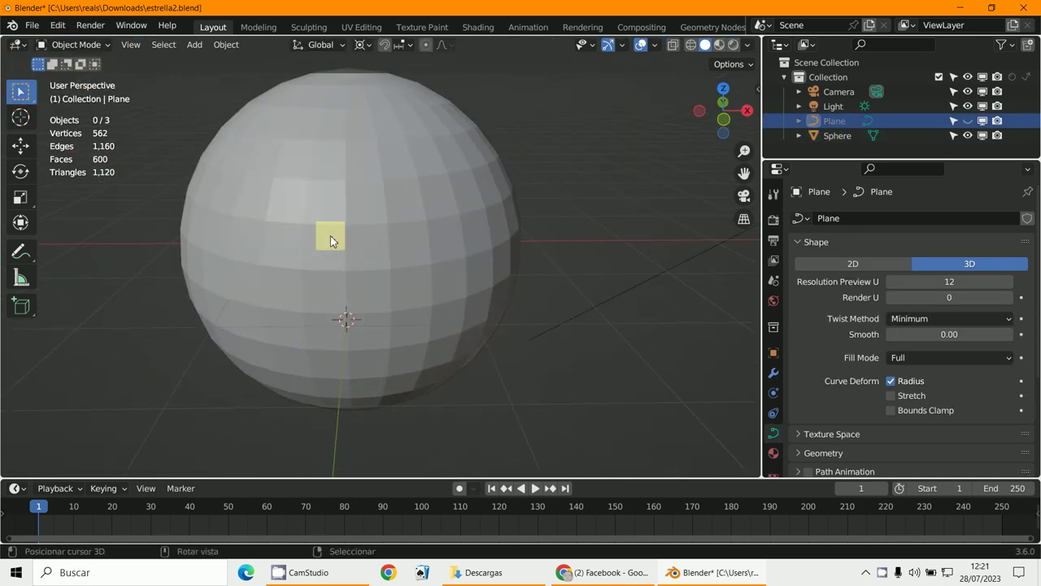
left_click(327, 235)
left_click(78, 44)
left_click(81, 78)
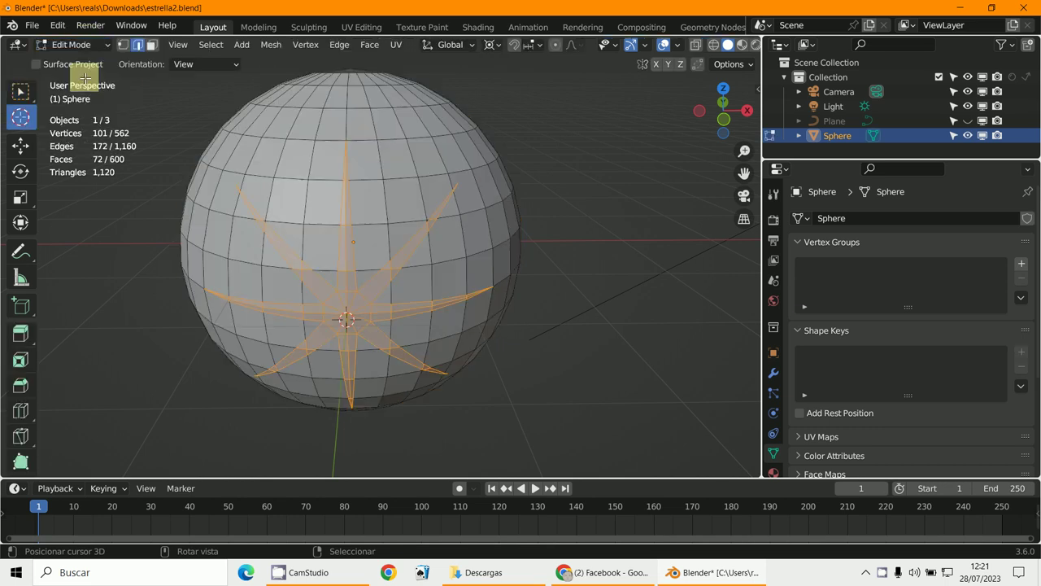
middle_click_drag(330, 230, 381, 263)
scroll(406, 274, "down", 2)
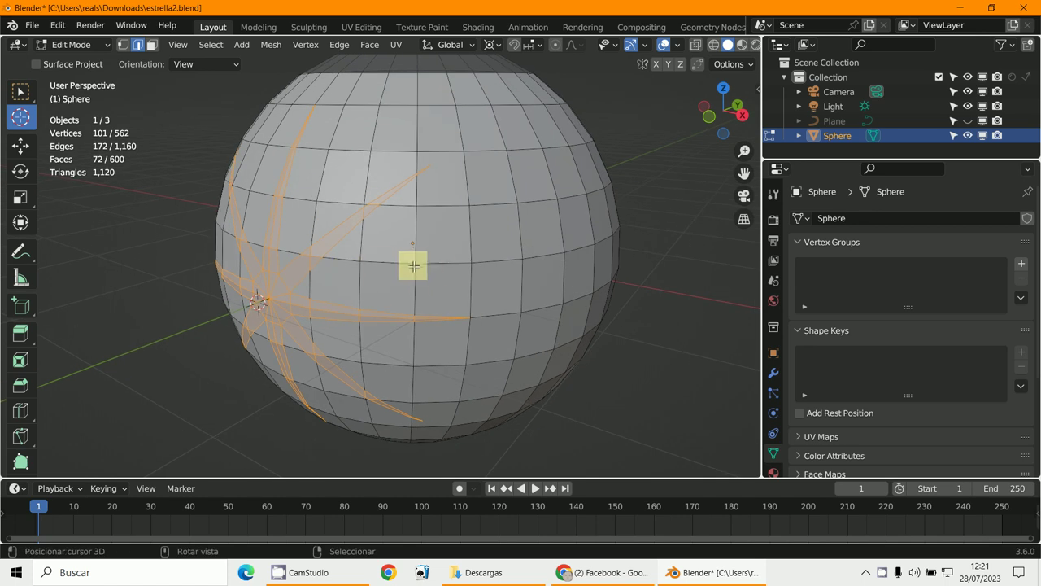
In right view, extrude the star faces in place and move them about -0.166 m along the Y axis.
key("KP_3")
scroll(418, 265, "down", 3)
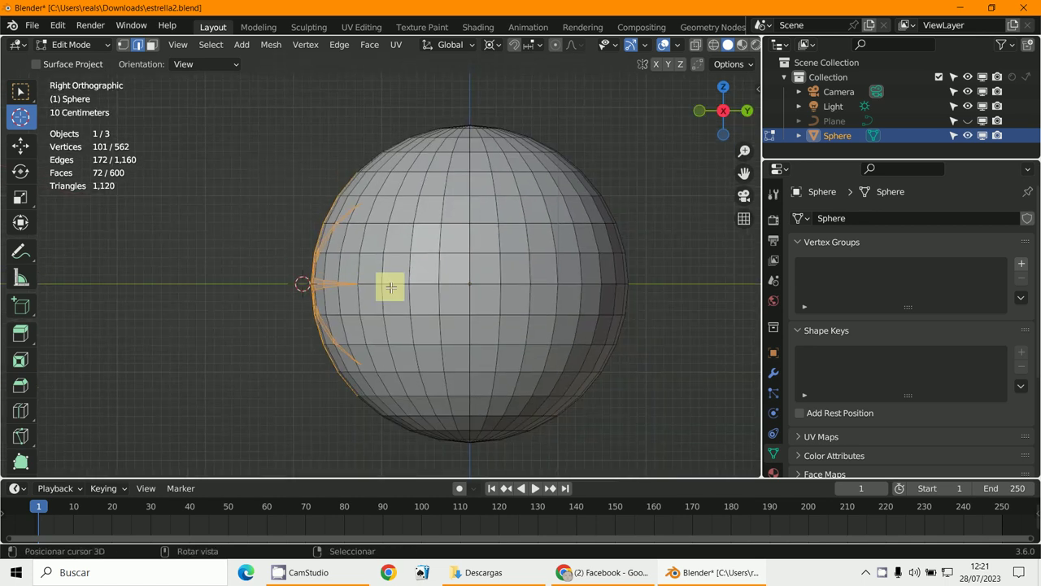
scroll(322, 289, "up", 2)
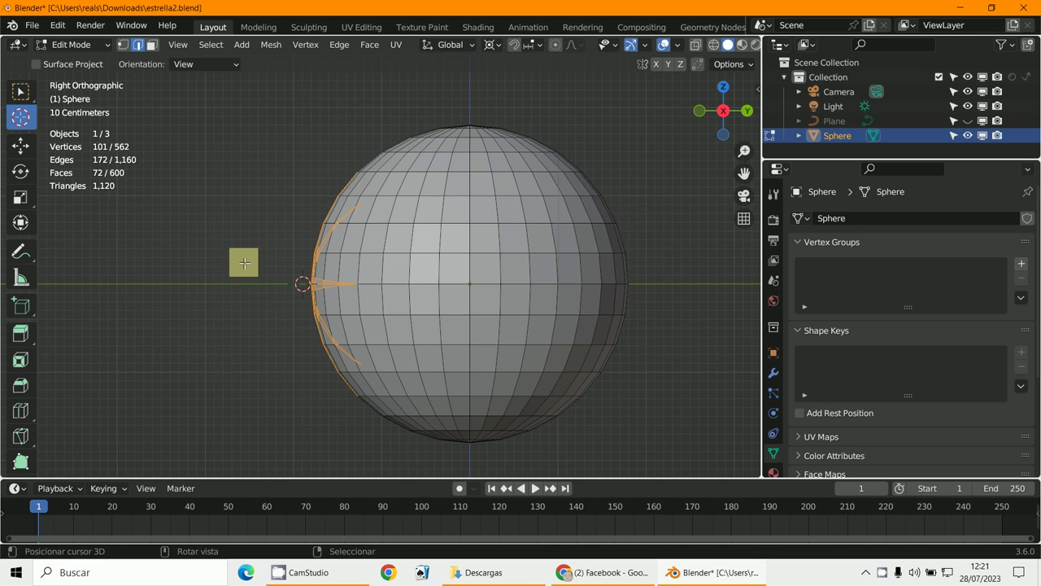
key("e")
right_click(392, 291)
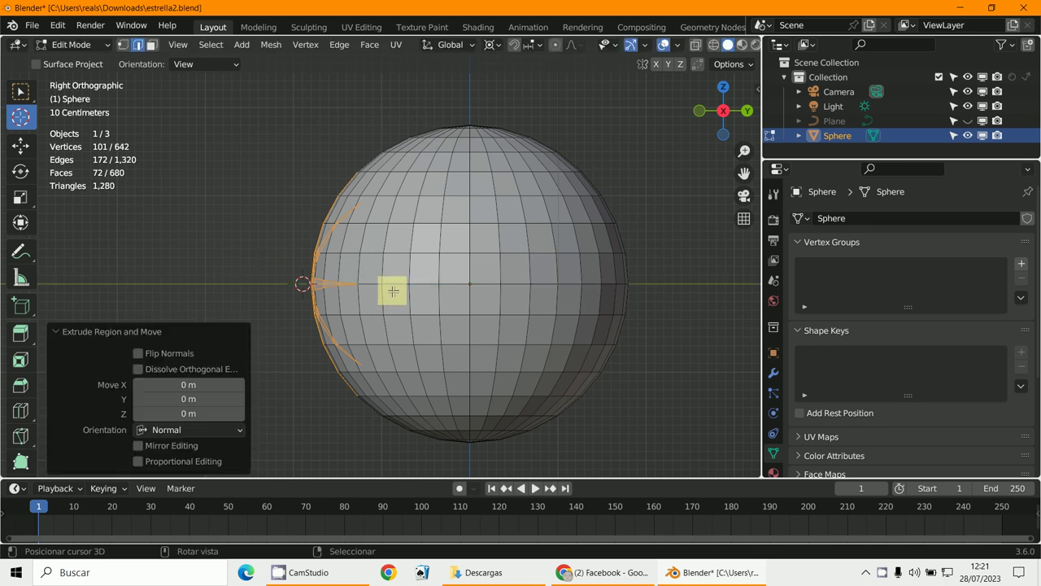
key("g")
key("y")
left_click(379, 291)
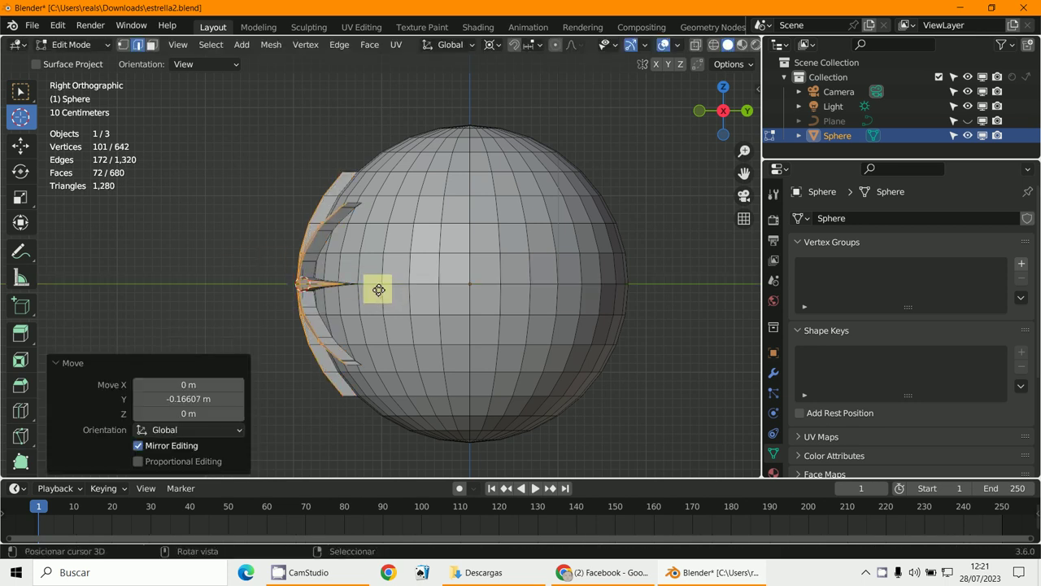
Scale the extruded star faces up uniformly to about 1.073.
middle_click_drag(379, 290, 455, 339)
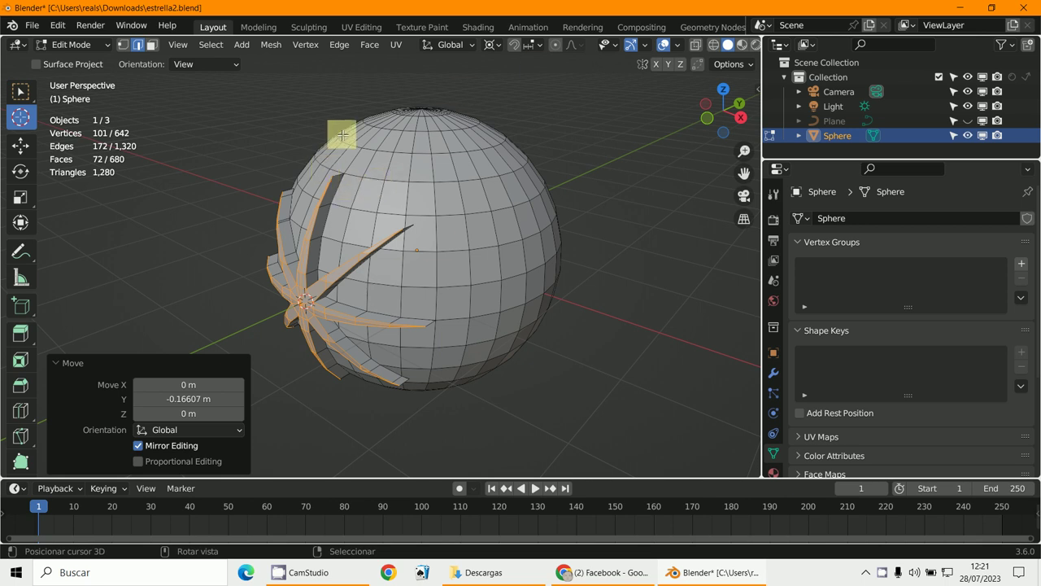
middle_click_drag(441, 251, 472, 295)
key("g")
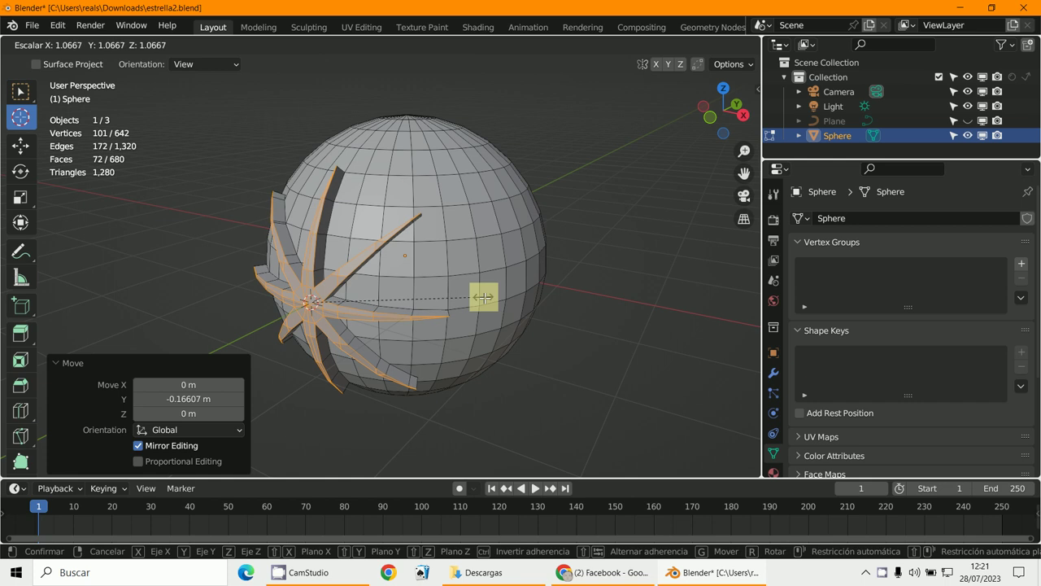
left_click(484, 298)
mouse_move(441, 288)
middle_mouse_down()
mouse_move(388, 279)
mouse_move(425, 304)
mouse_move(518, 291)
mouse_move(561, 258)
mouse_move(542, 285)
mouse_move(453, 272)
mouse_move(443, 282)
middle_mouse_up()
scroll(428, 296, "up", 5)
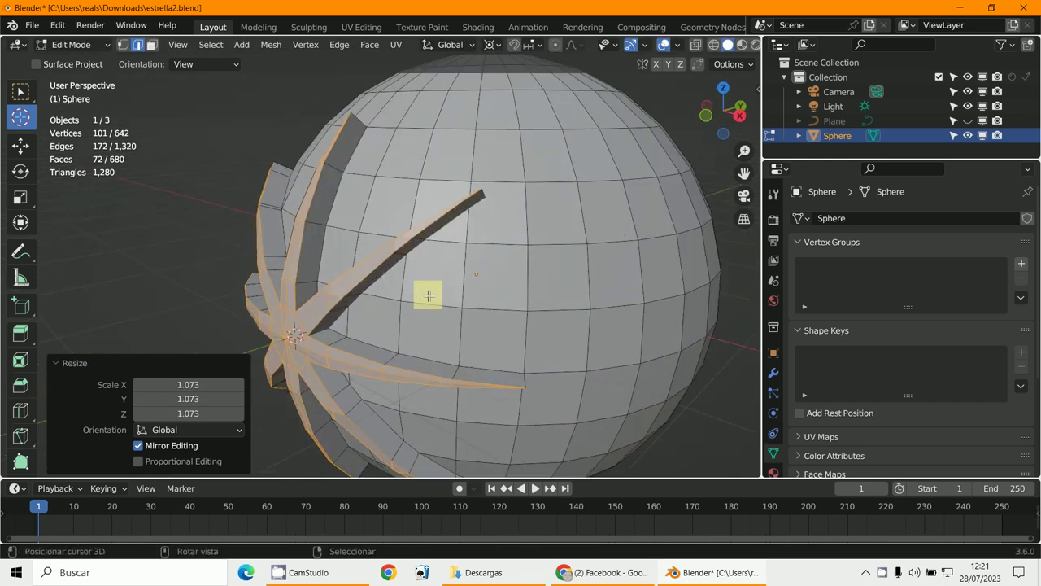
Switch to face selection, select the entire sphere mesh and triangulate all its faces.
left_click(152, 46)
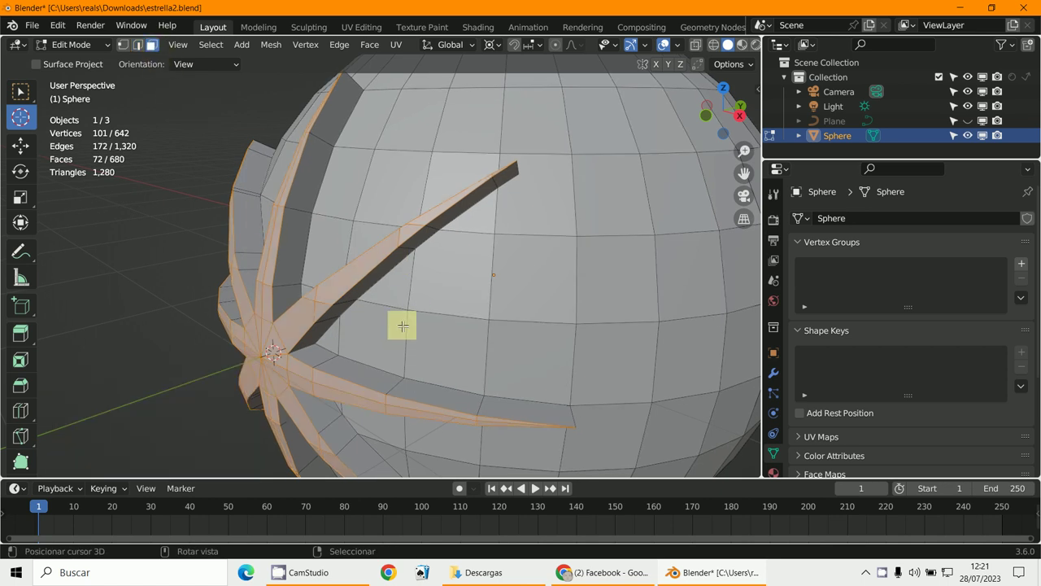
left_click(460, 306)
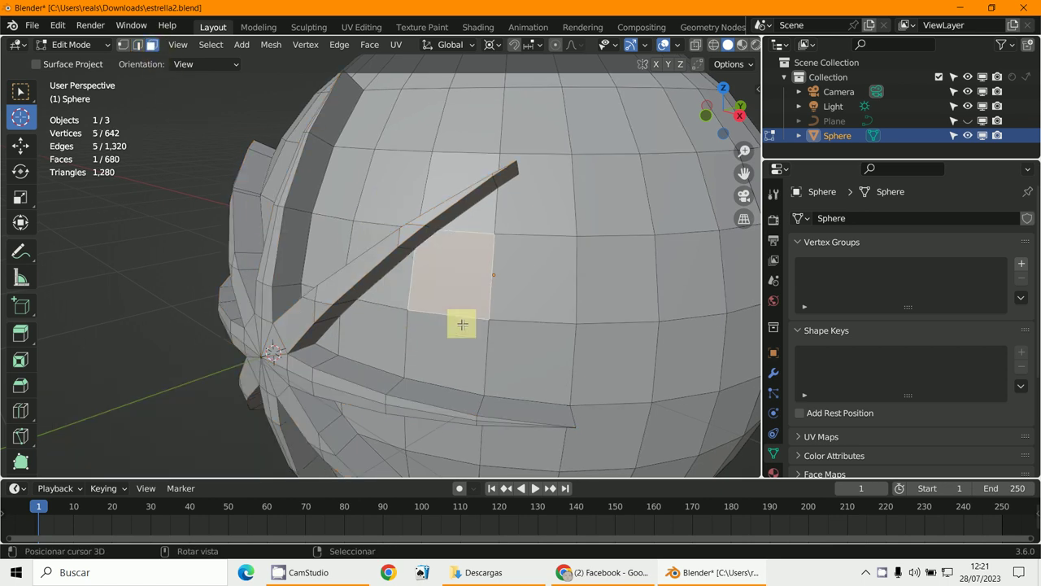
middle_click_drag(460, 320, 478, 285)
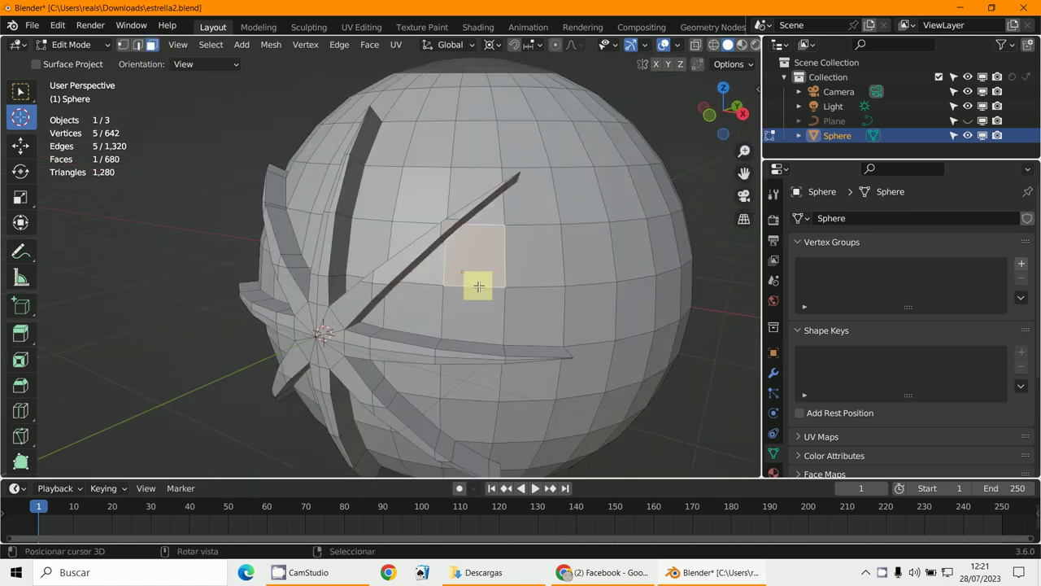
key("a")
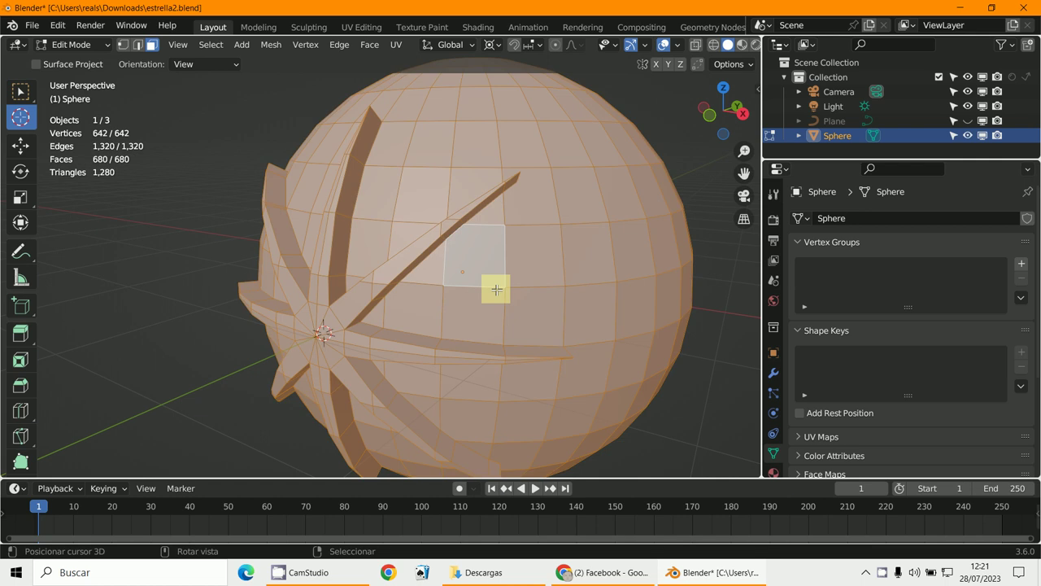
key("ctrl+t")
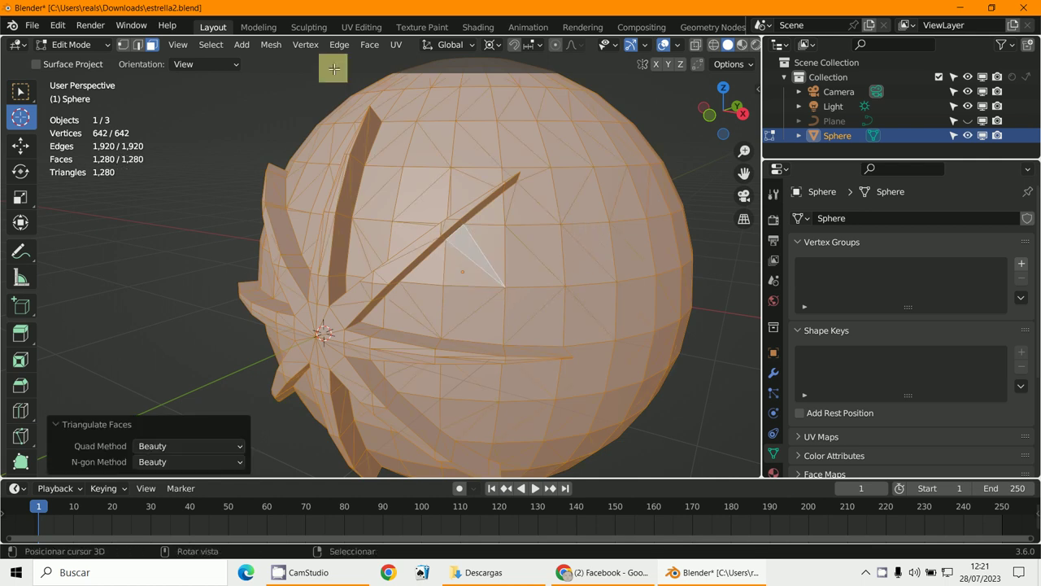
Convert the triangulated faces to quads with Tris to Quads and check the topology around the star.
left_click(369, 44)
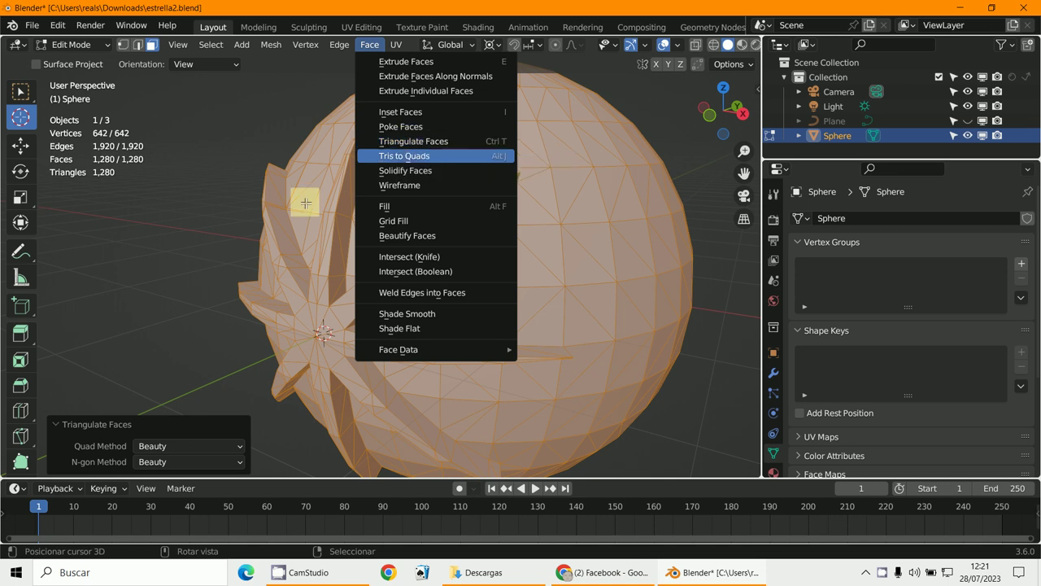
left_click(370, 45)
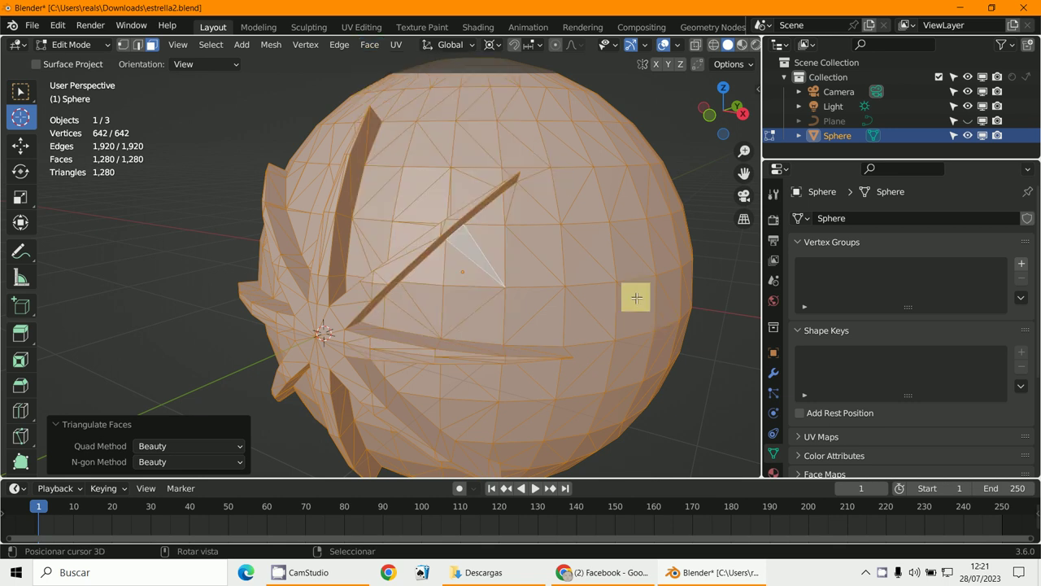
key("alt+j")
middle_click_drag(572, 274, 515, 242)
scroll(446, 249, "down", 3)
scroll(565, 247, "up", 8)
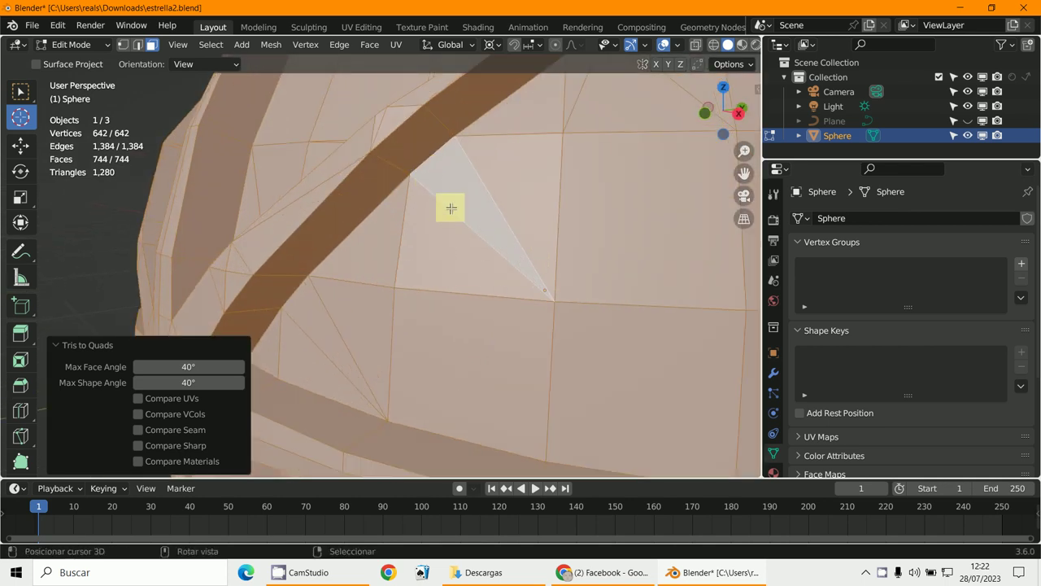
scroll(448, 223, "down", 8)
middle_click_drag(448, 223, 591, 177)
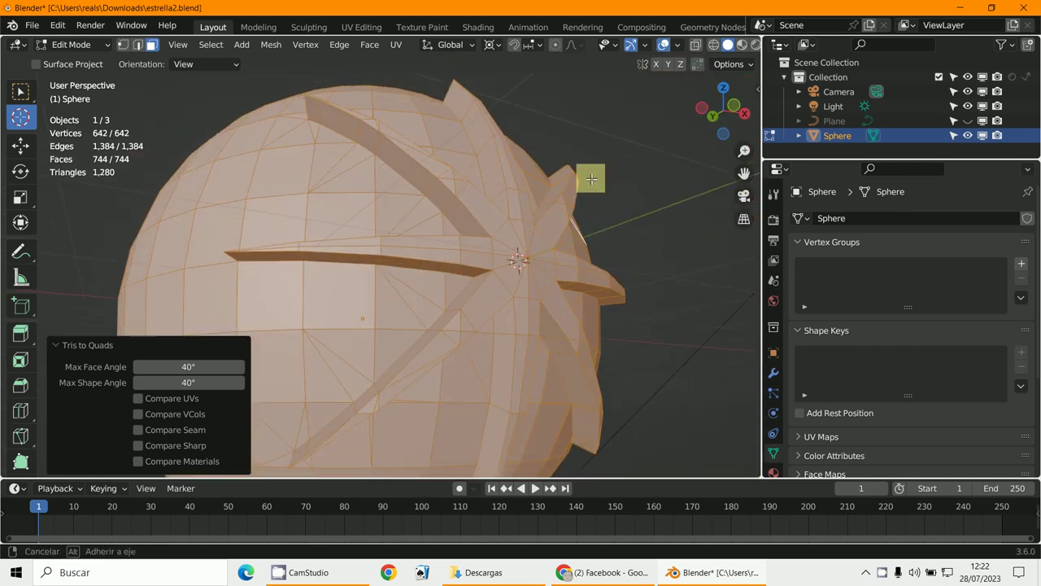
scroll(575, 202, "up", 4)
scroll(576, 203, "down", 4)
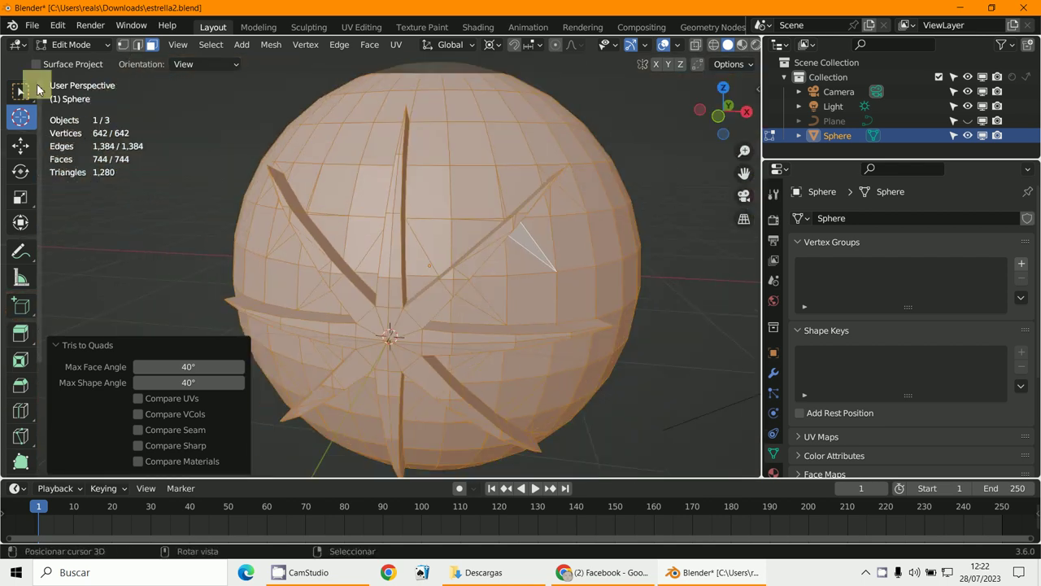
Return to Object Mode and view the whole sphere with its raised star from the front.
left_click(77, 44)
left_click(79, 62)
scroll(415, 272, "down", 3)
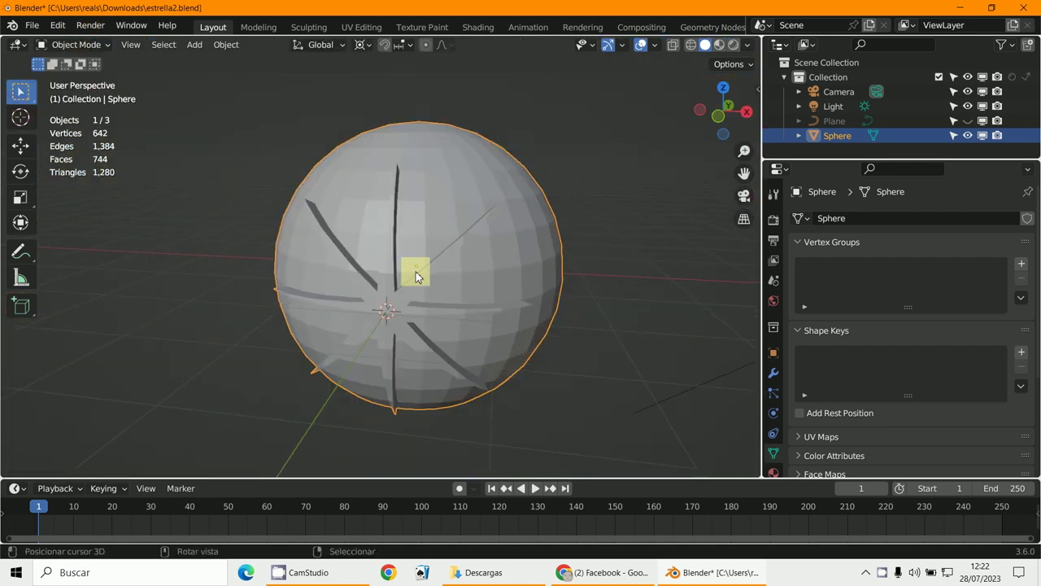
middle_click_drag(415, 272, 444, 316)
left_click(322, 572)
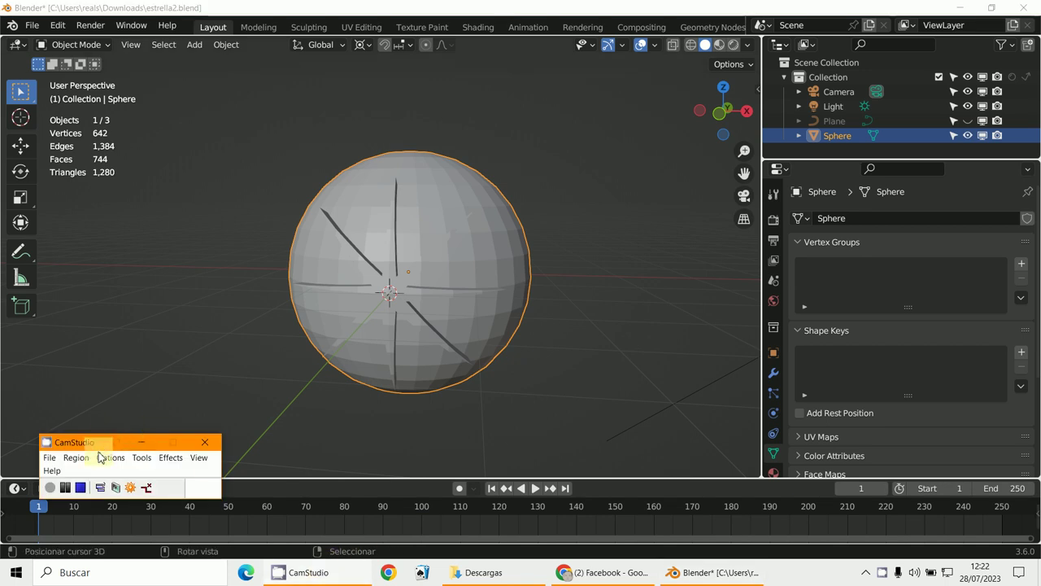